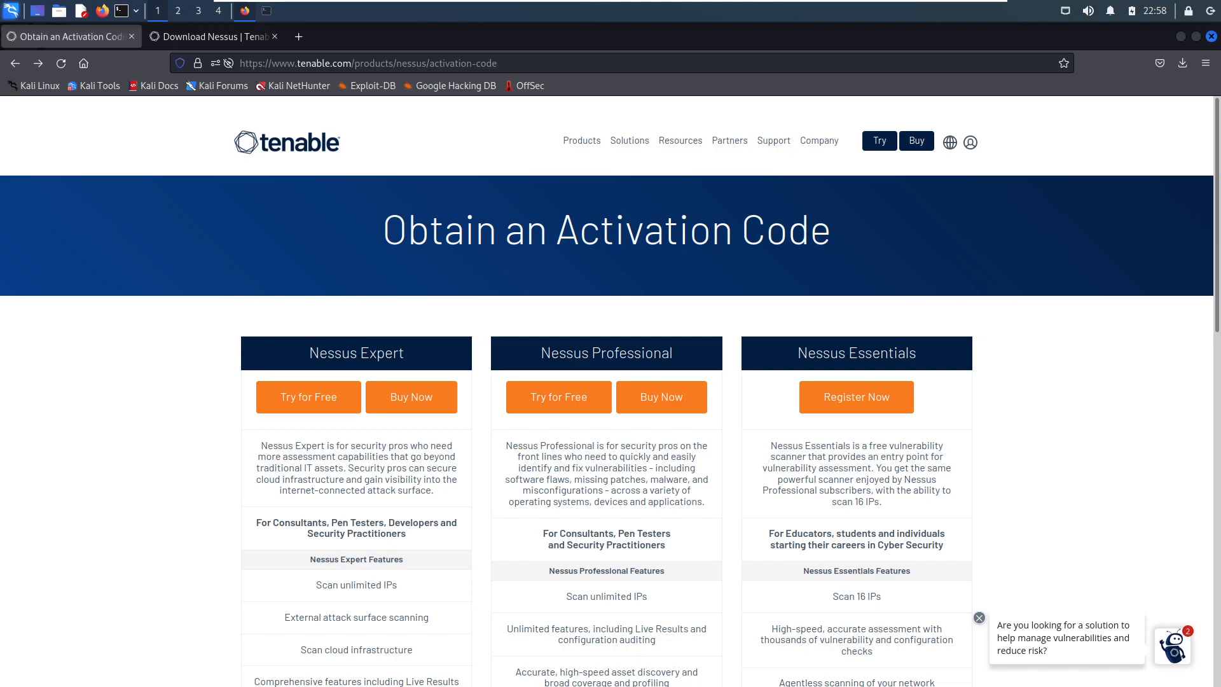
- Dismiss the chat pop-up and highlight the "Obtain an Activation Code" heading
click(979, 619)
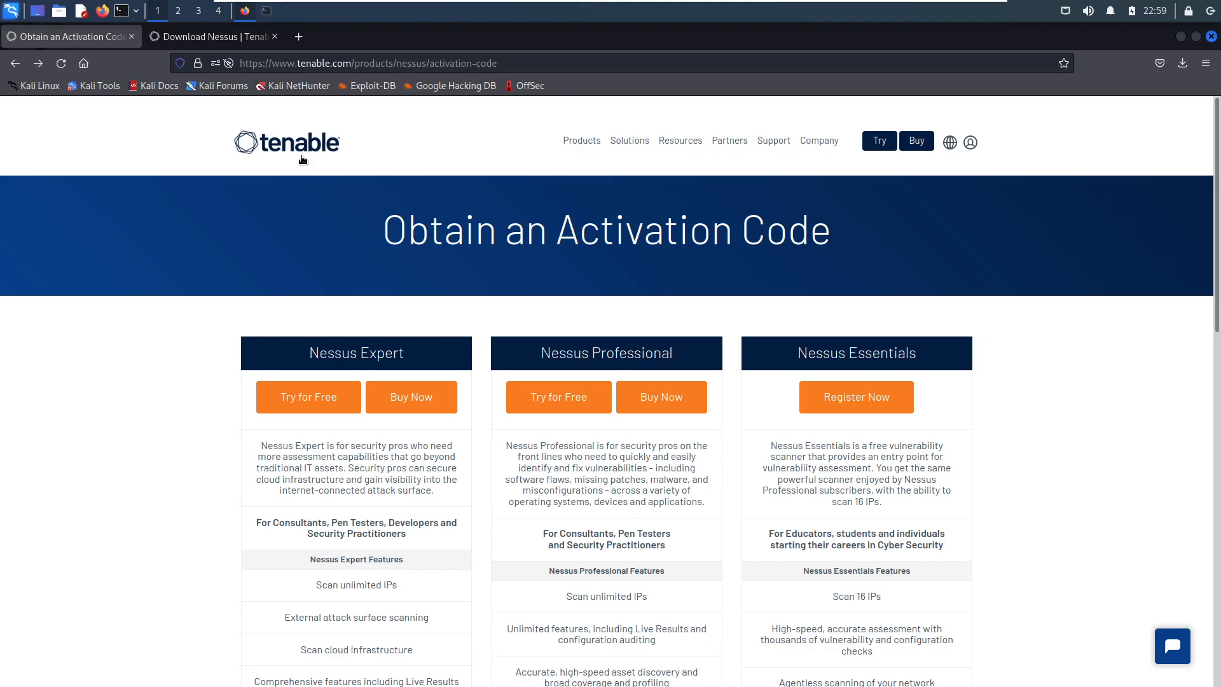
drag(501, 229, 879, 233)
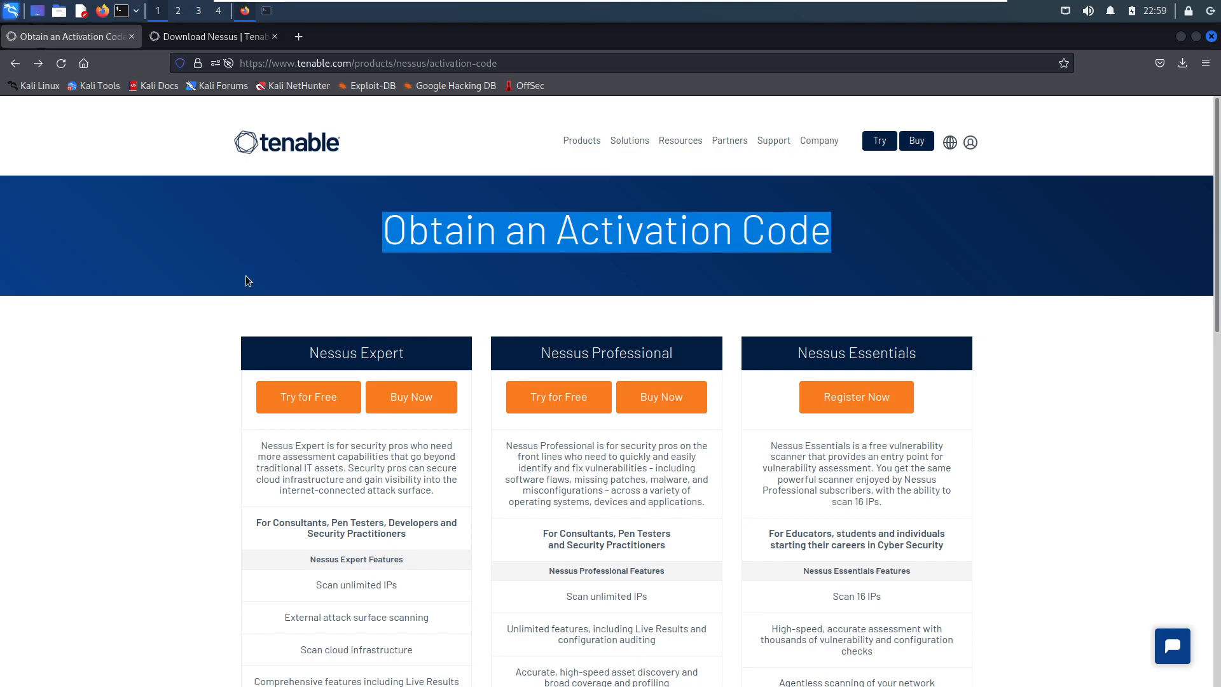
click(361, 254)
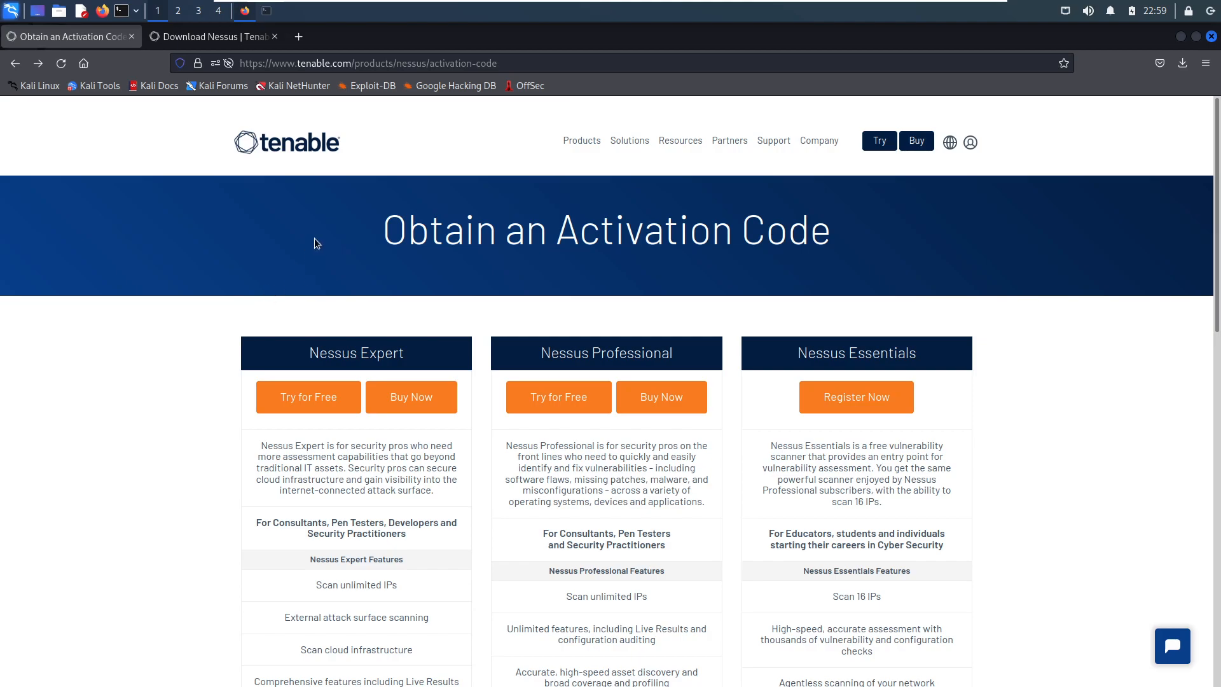
drag(381, 247, 888, 238)
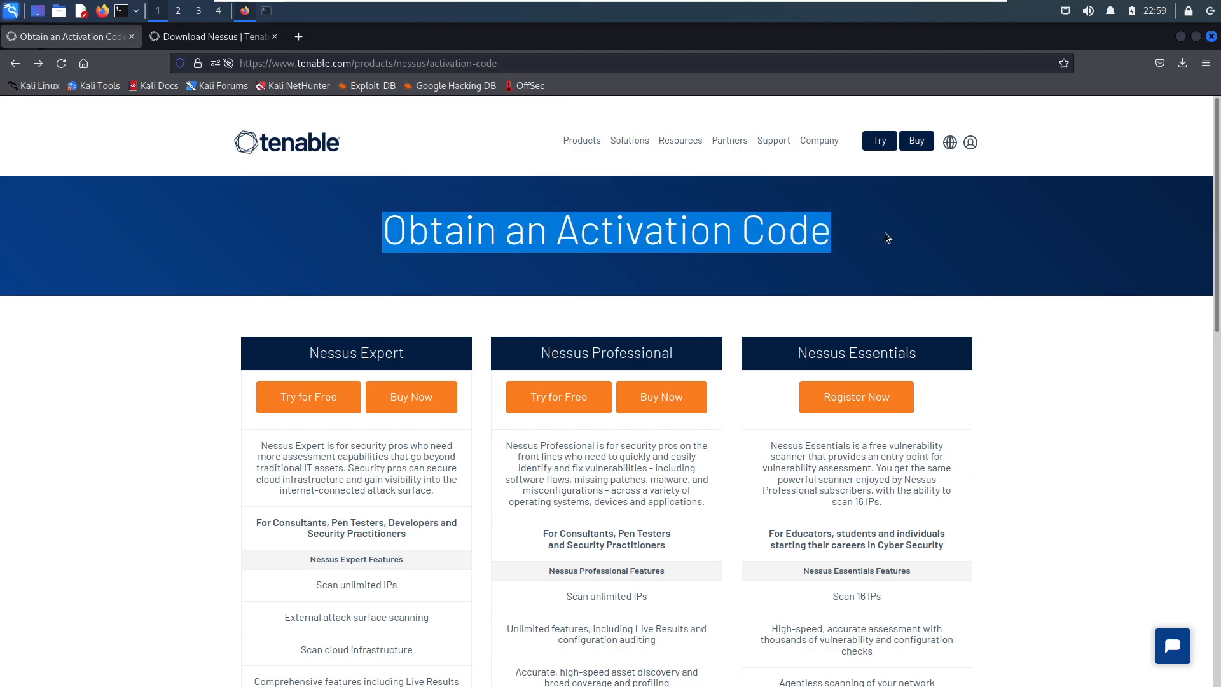
click(846, 262)
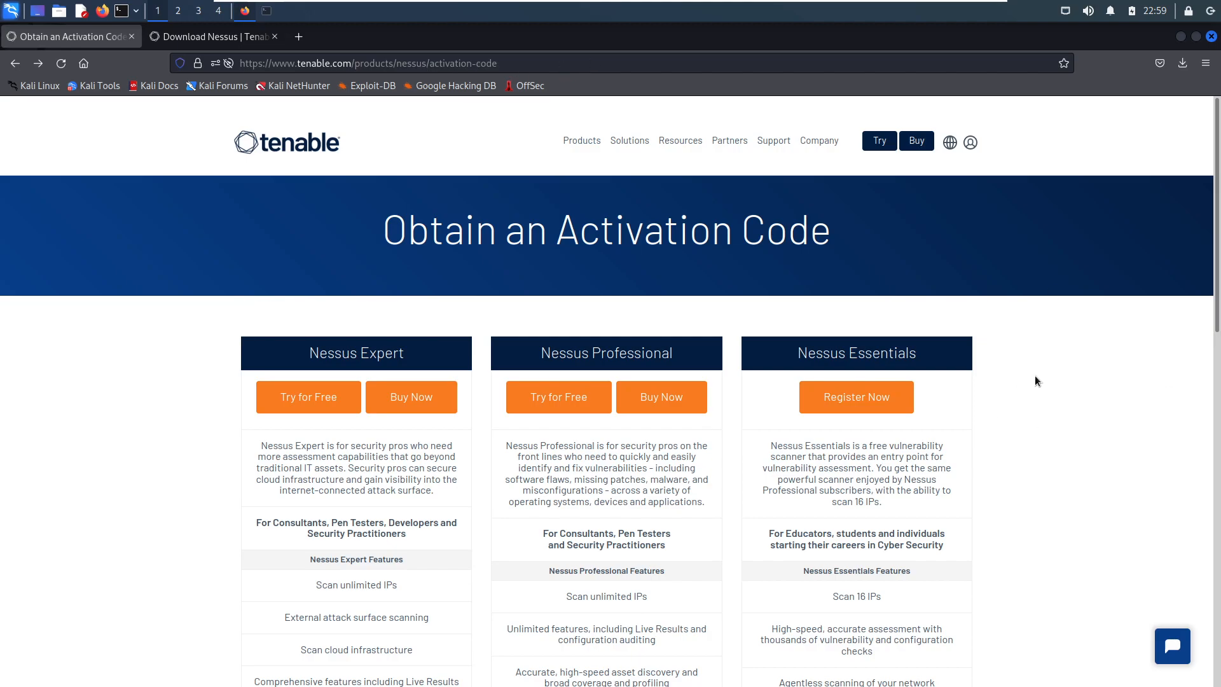
- Compare the Nessus Expert, Professional and Essentials editions, examining the audience and features of Nessus Essentials
scroll(1036, 382, down, 3)
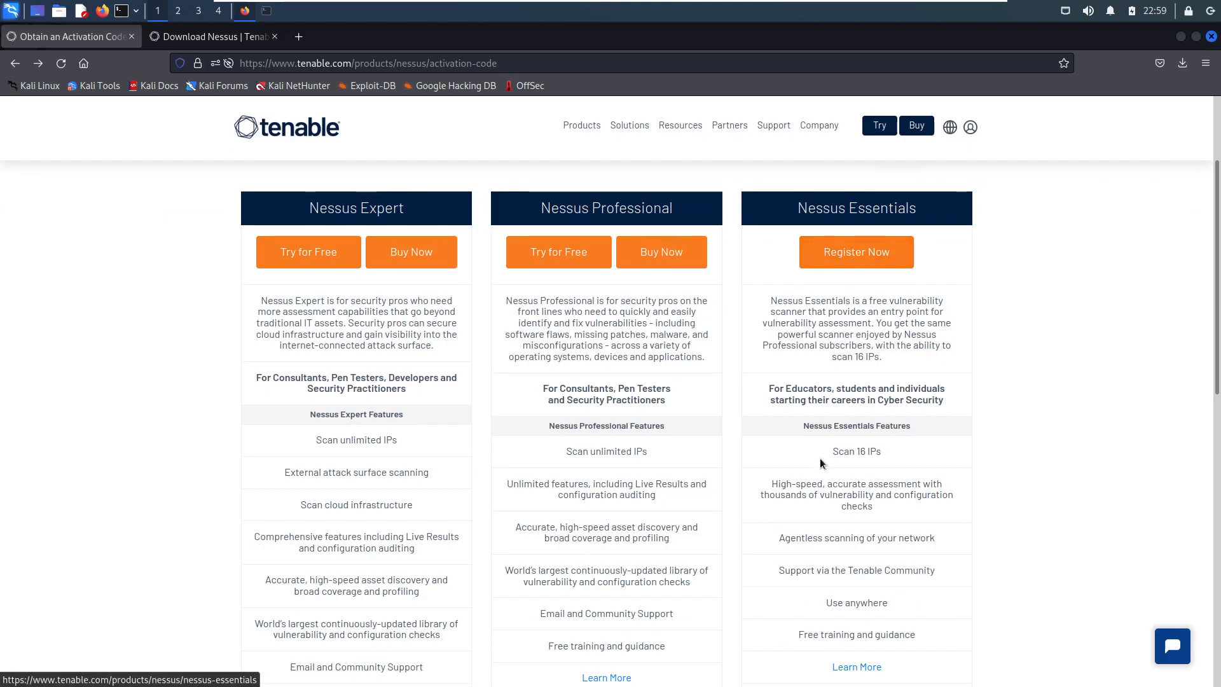
scroll(763, 292, up, 3)
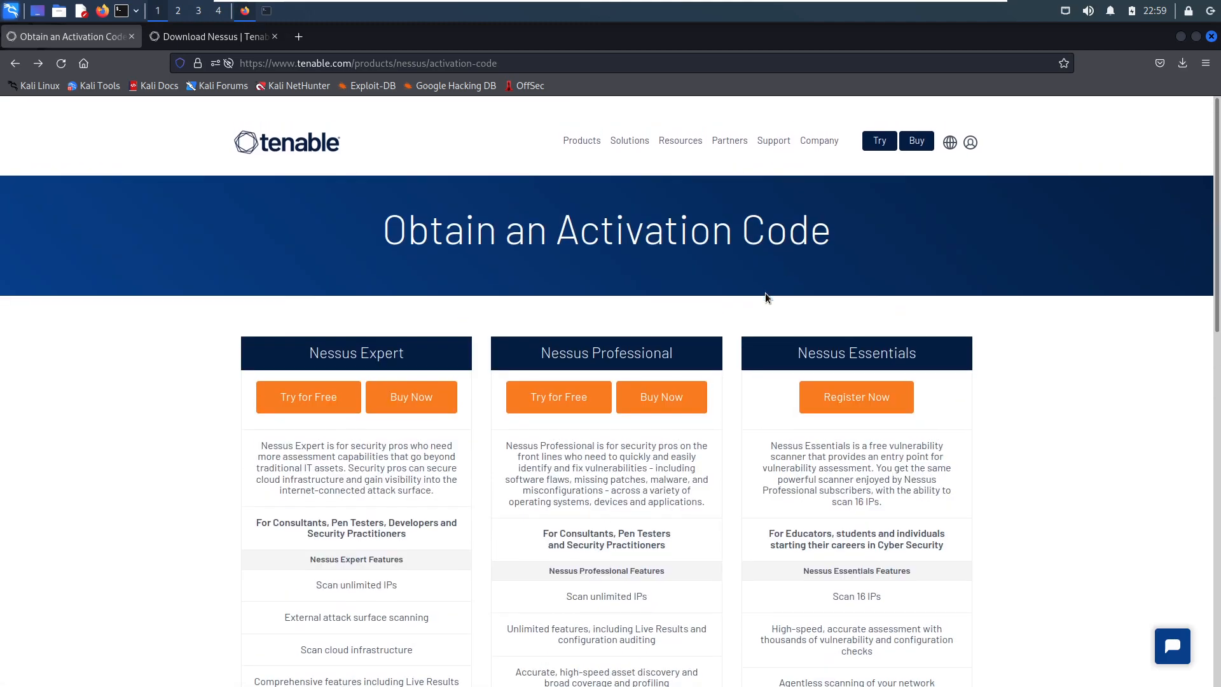
scroll(770, 389, down, 3)
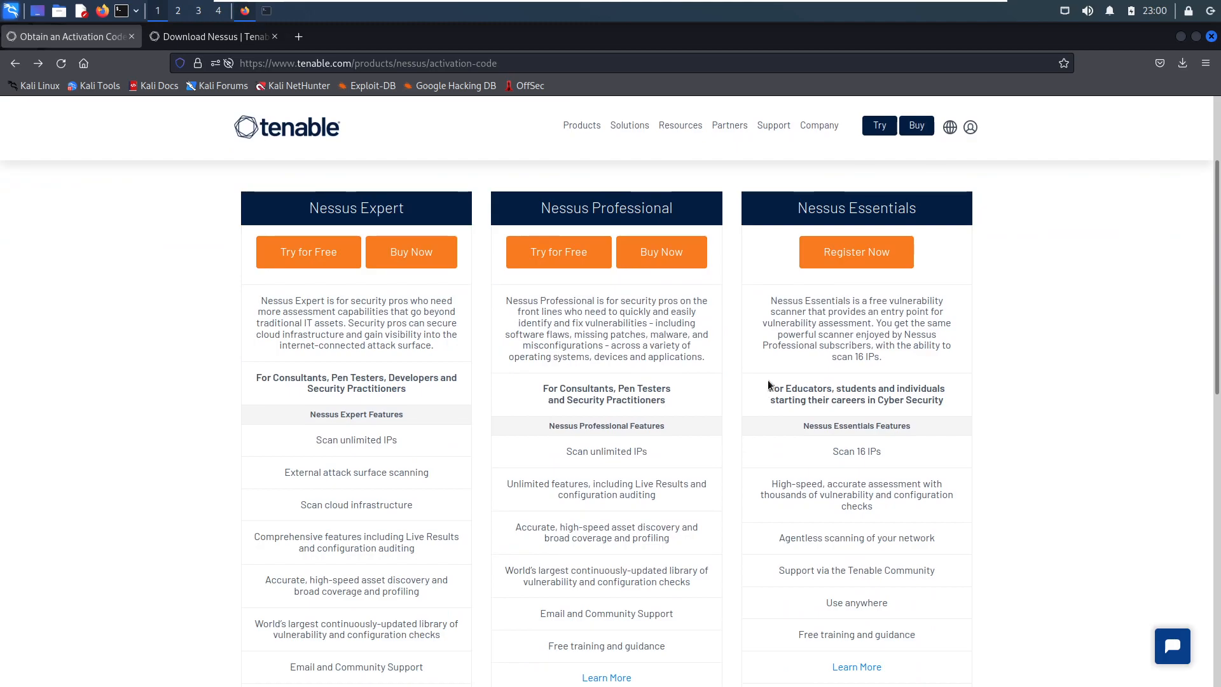
drag(769, 387, 954, 405)
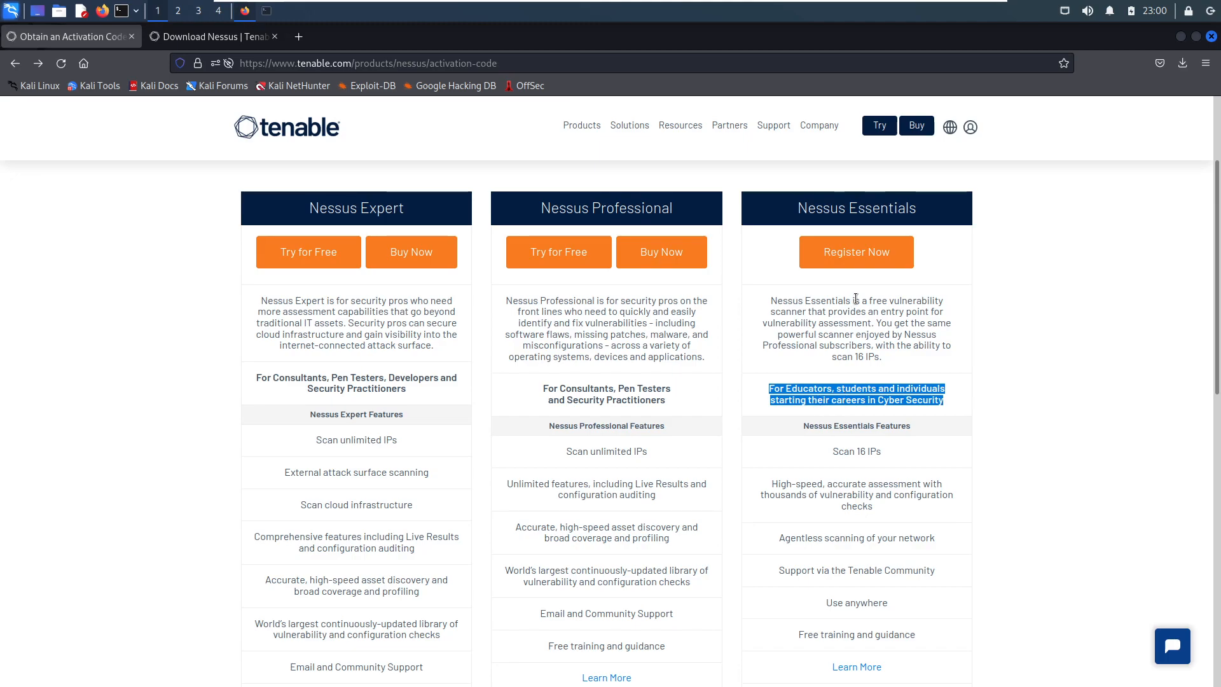
drag(854, 301, 919, 301)
drag(772, 311, 791, 312)
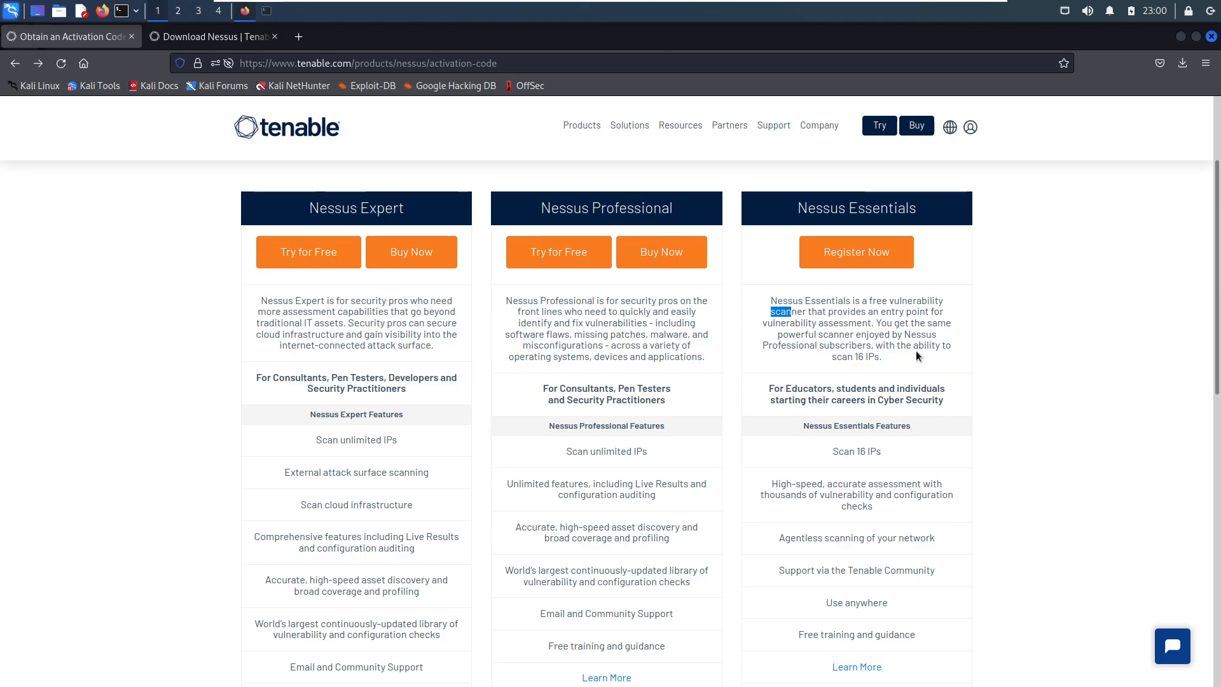
click(883, 344)
scroll(1069, 405, down, 3)
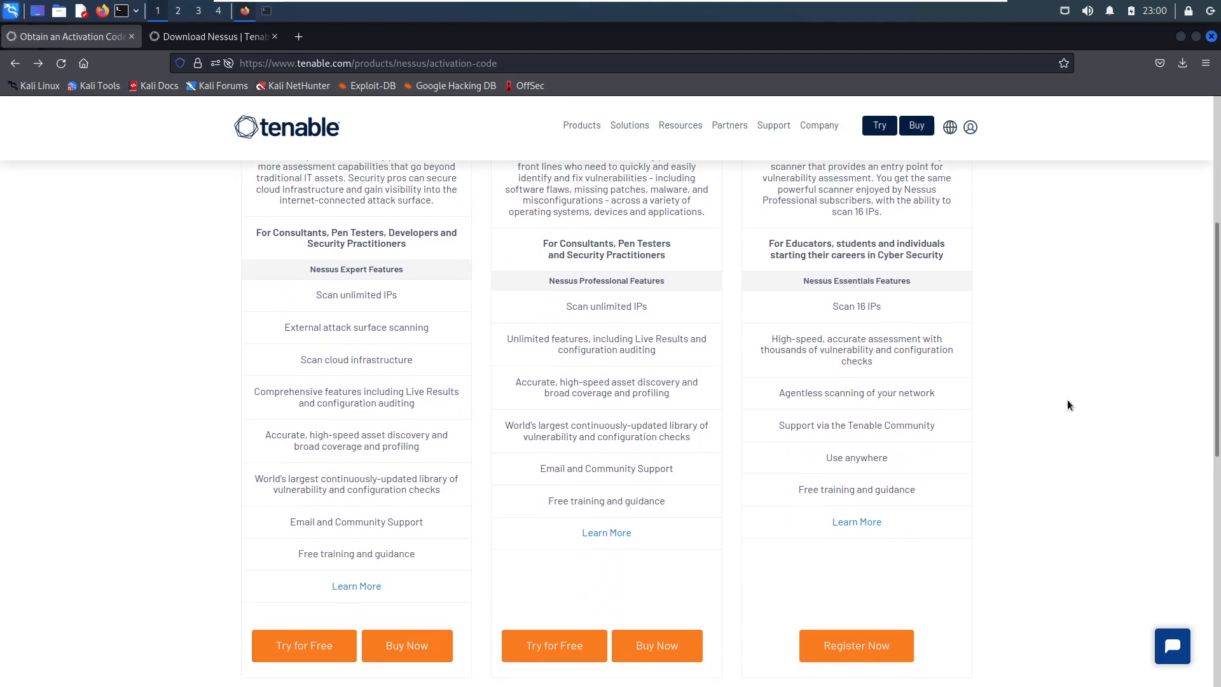
scroll(1069, 405, up, 3)
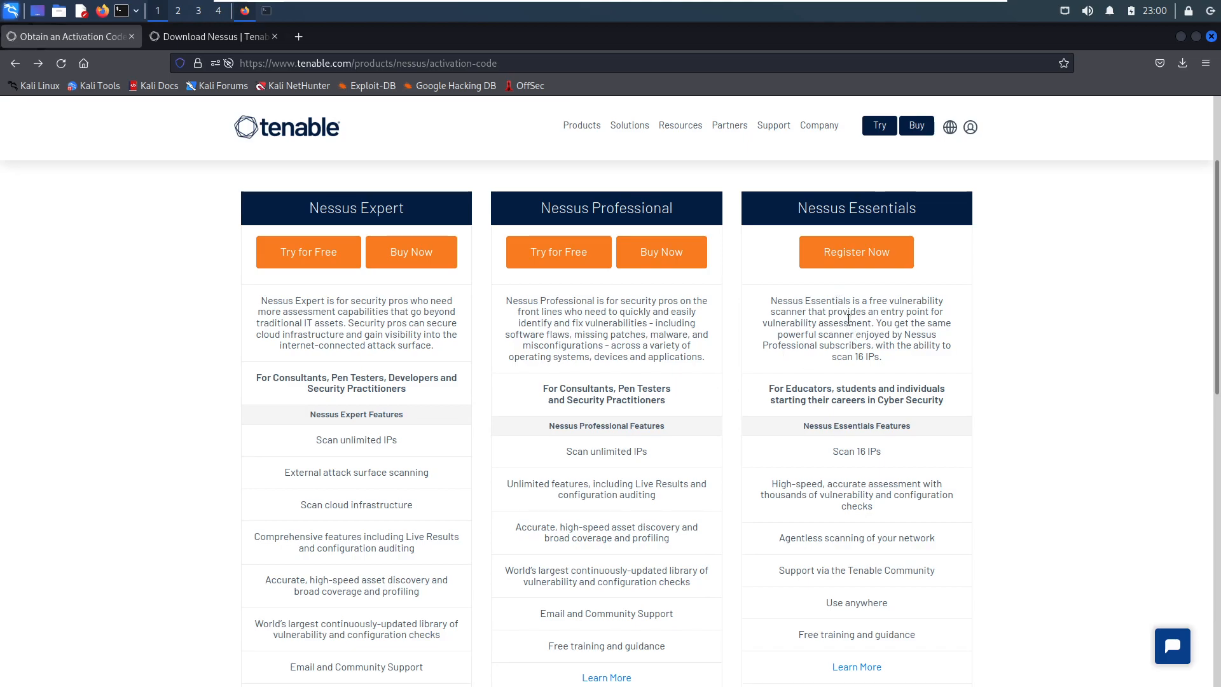
- Open the Nessus Essentials registration and examine the name and business email fields of the activation code form
click(855, 258)
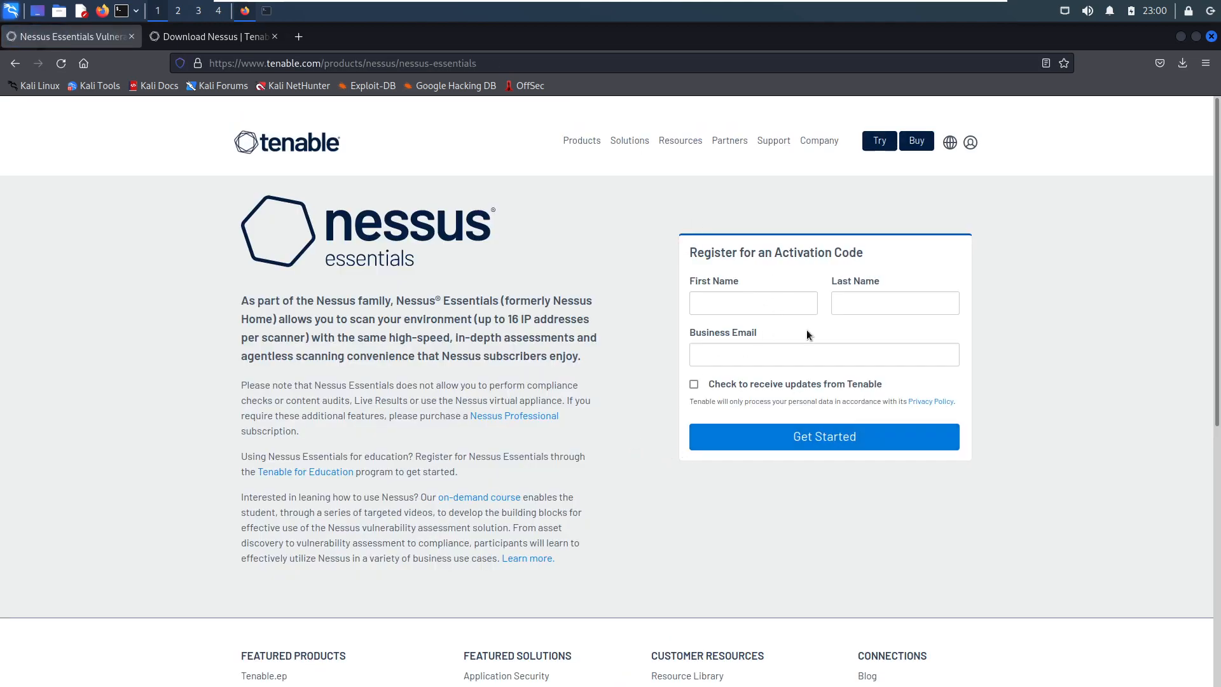
click(709, 298)
click(875, 301)
click(717, 308)
click(696, 352)
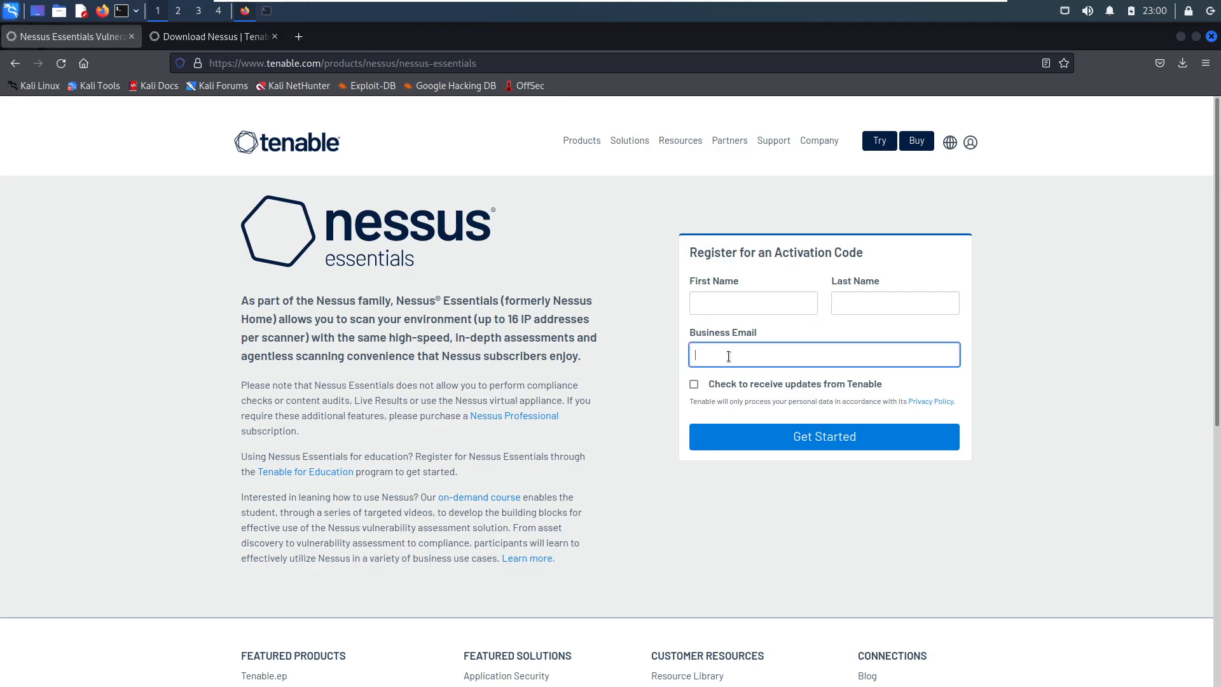
drag(691, 332, 746, 335)
click(694, 345)
- Switch to the Nessus downloads page and review its "Need an Activation Code?" notice
click(200, 38)
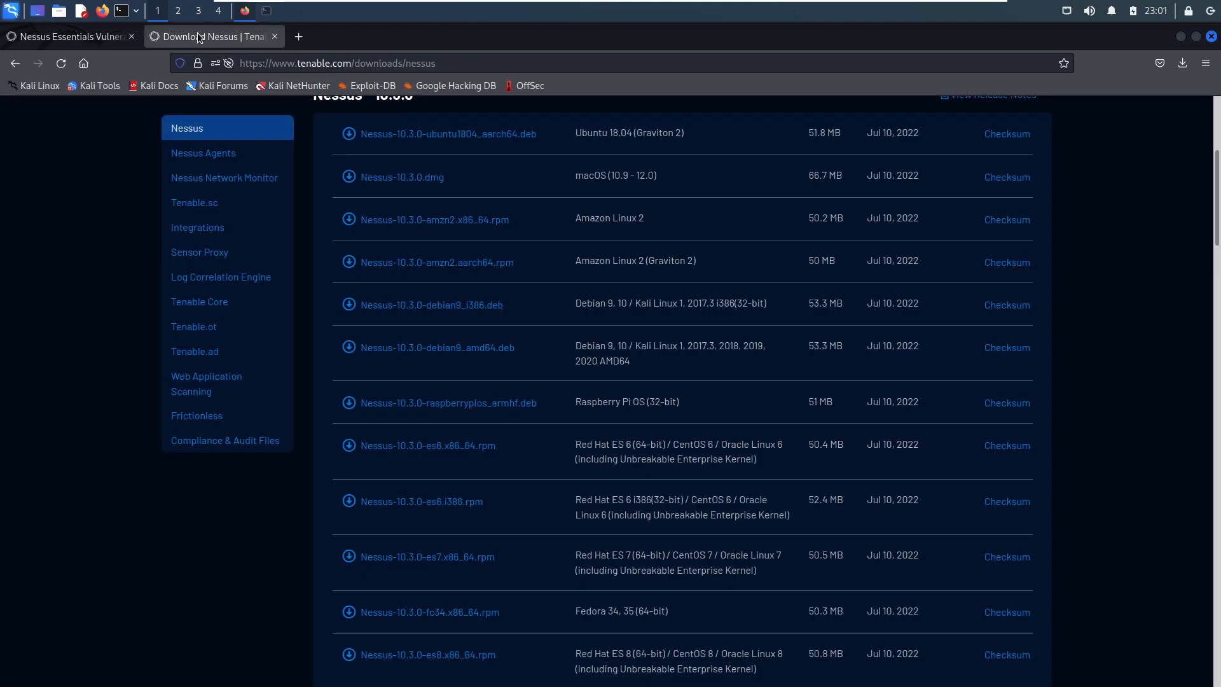
scroll(94, 357, up, 5)
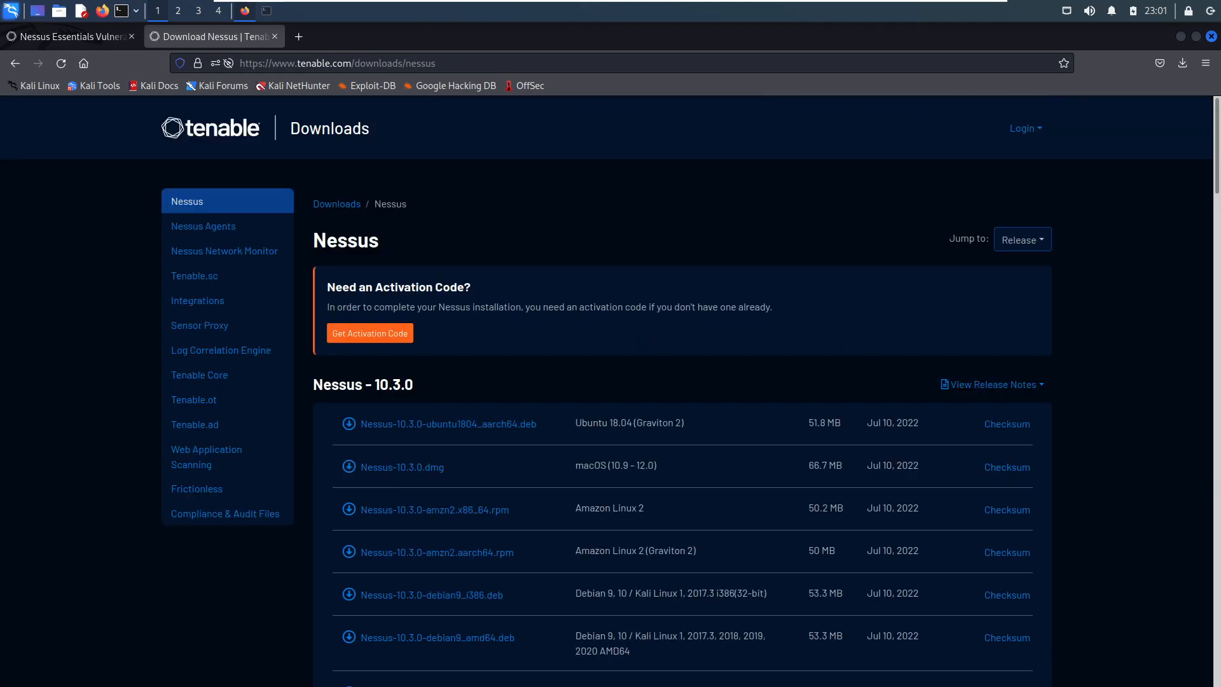
drag(404, 288, 480, 290)
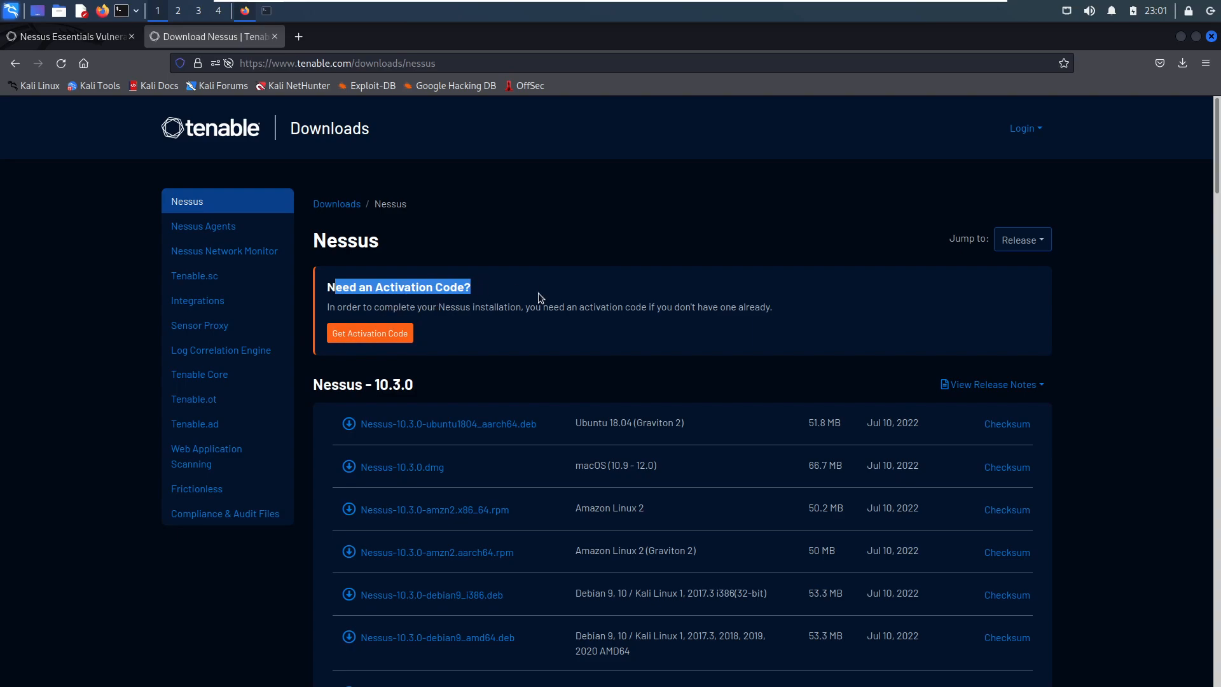
click(510, 304)
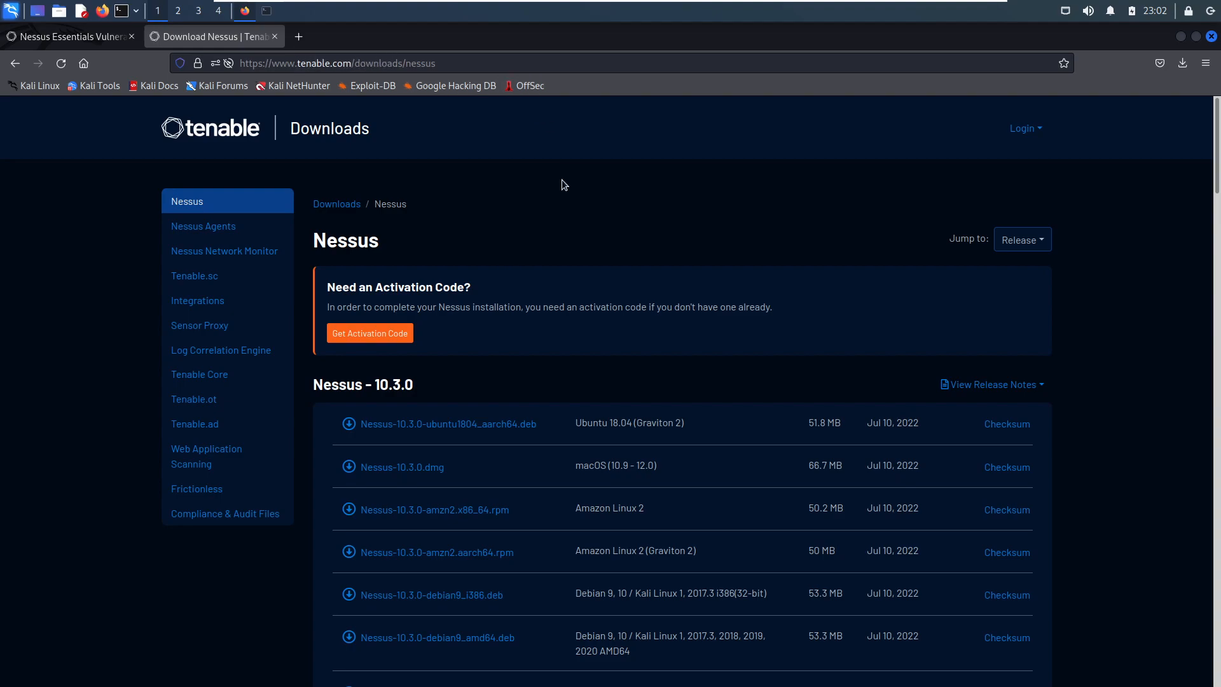
- Go to the Tenable Downloads overview and view the downloads for Nessus
click(216, 135)
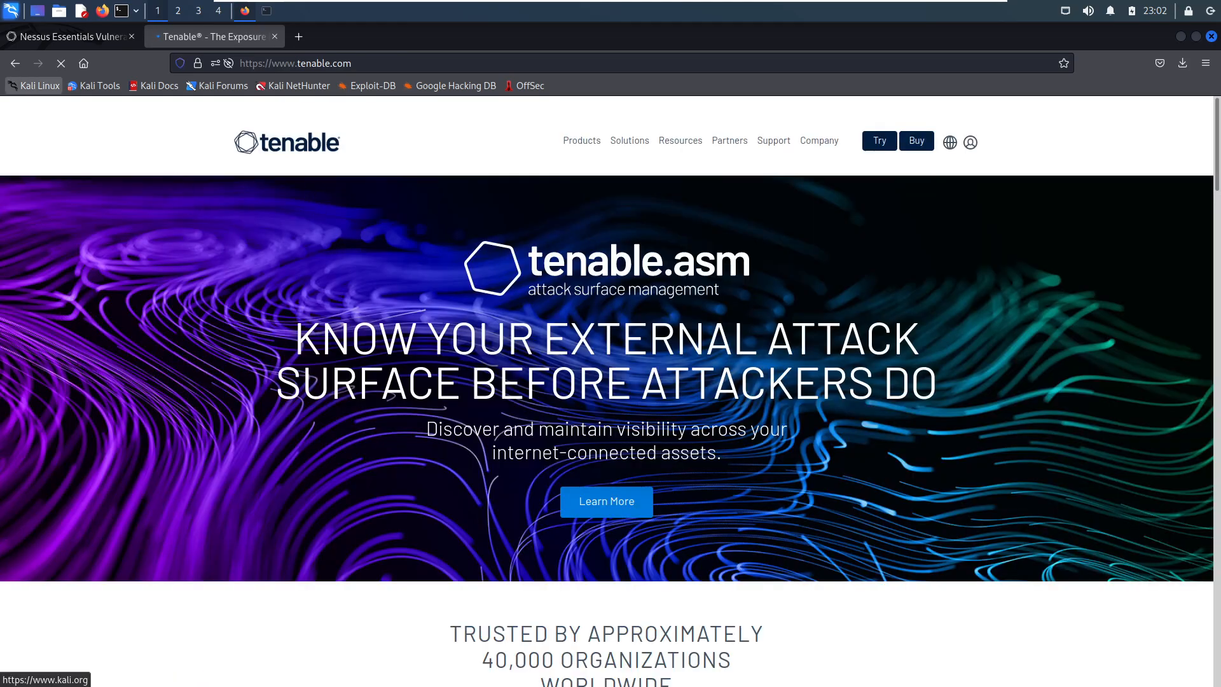
key(alt+Left)
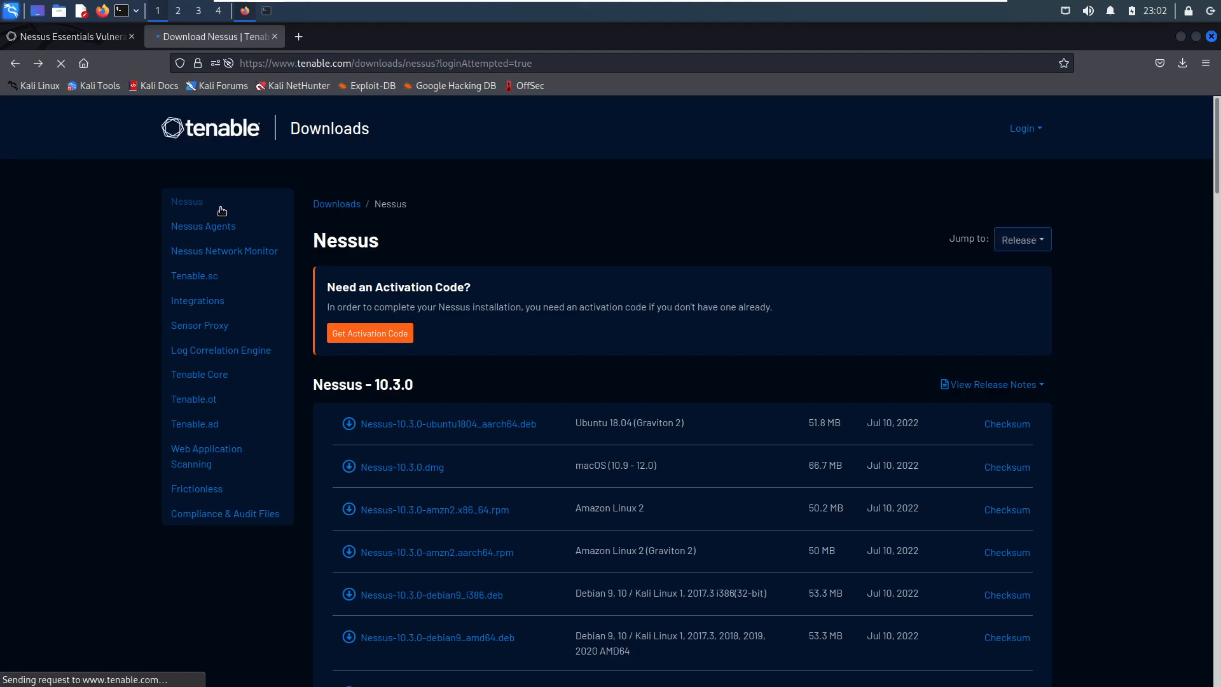
click(333, 130)
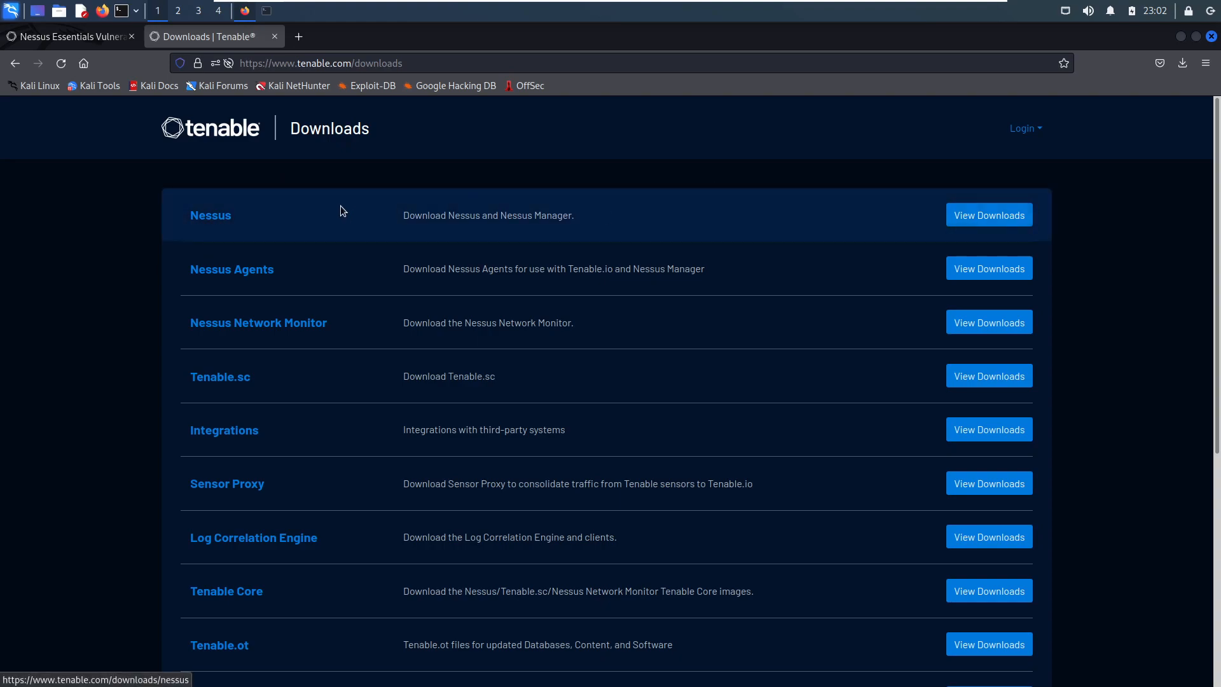
click(1006, 215)
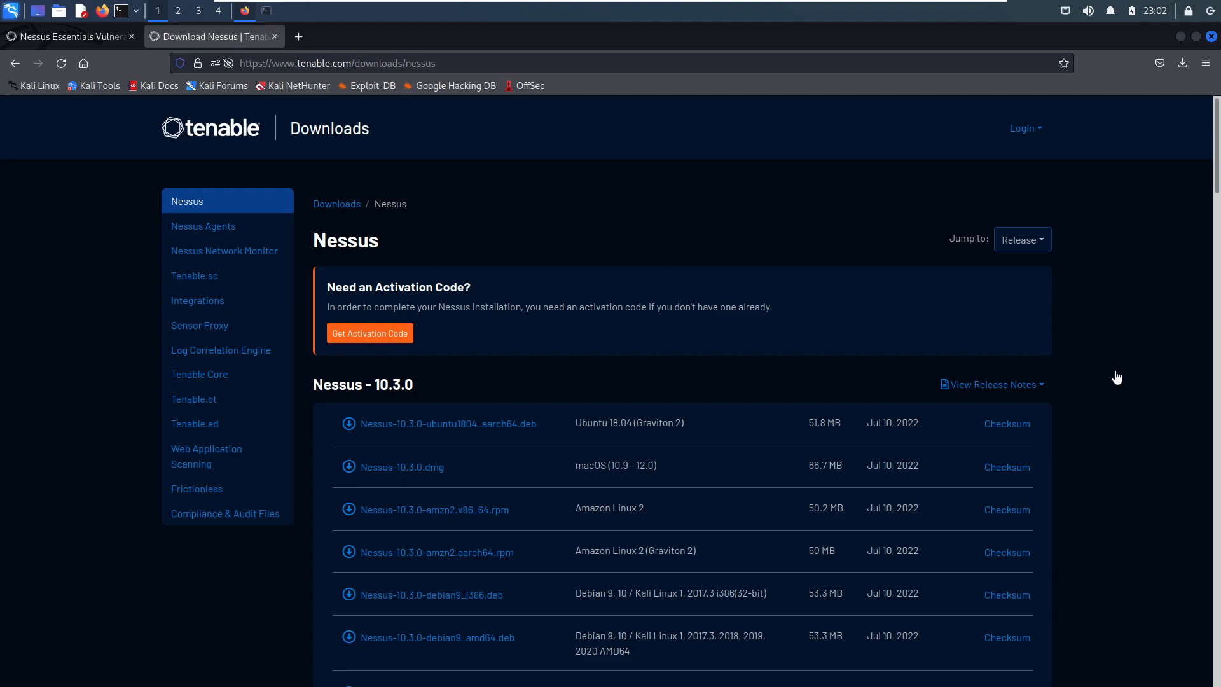
- Find Nessus-10.3.0-debian9_amd64.deb among the Nessus 10.3.0 packages and examine its supported platforms and release date
scroll(1114, 380, down, 3)
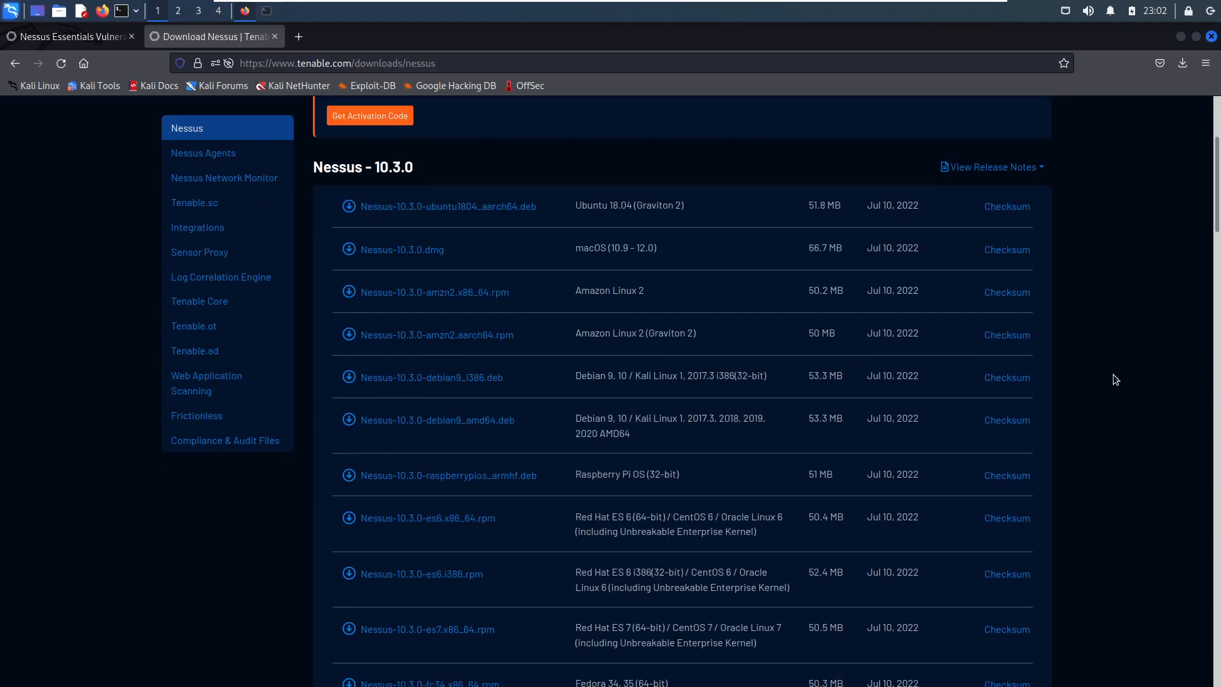
scroll(1124, 383, down, 1)
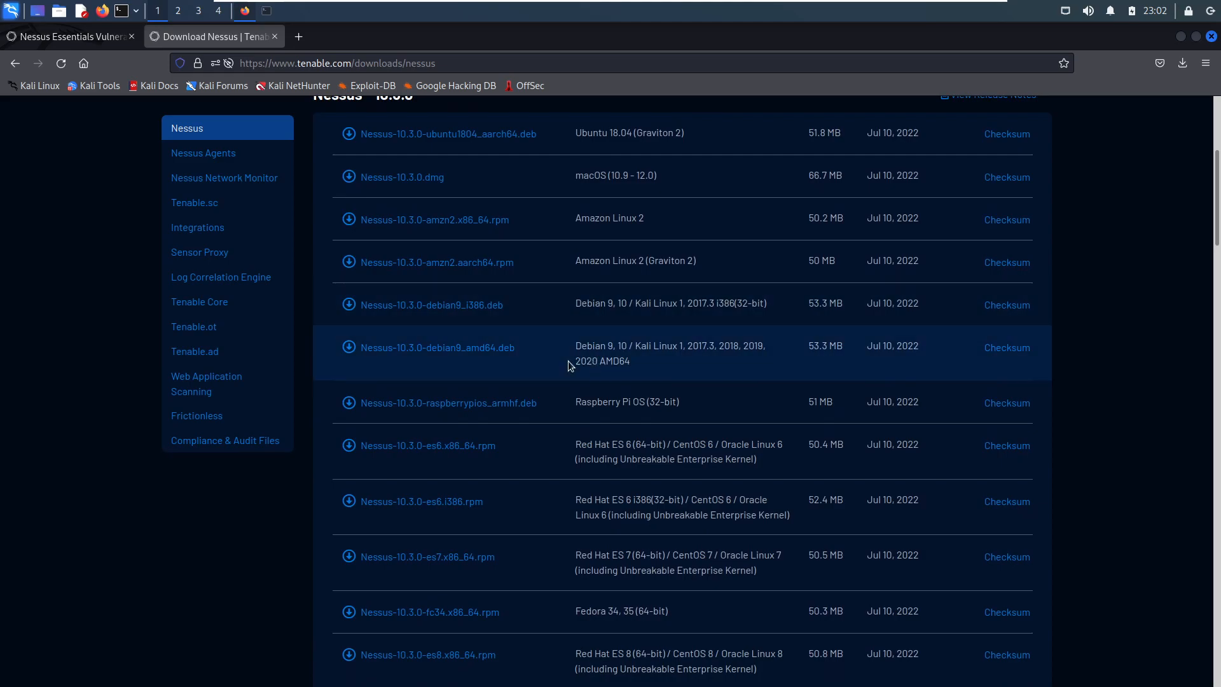
drag(575, 348, 691, 360)
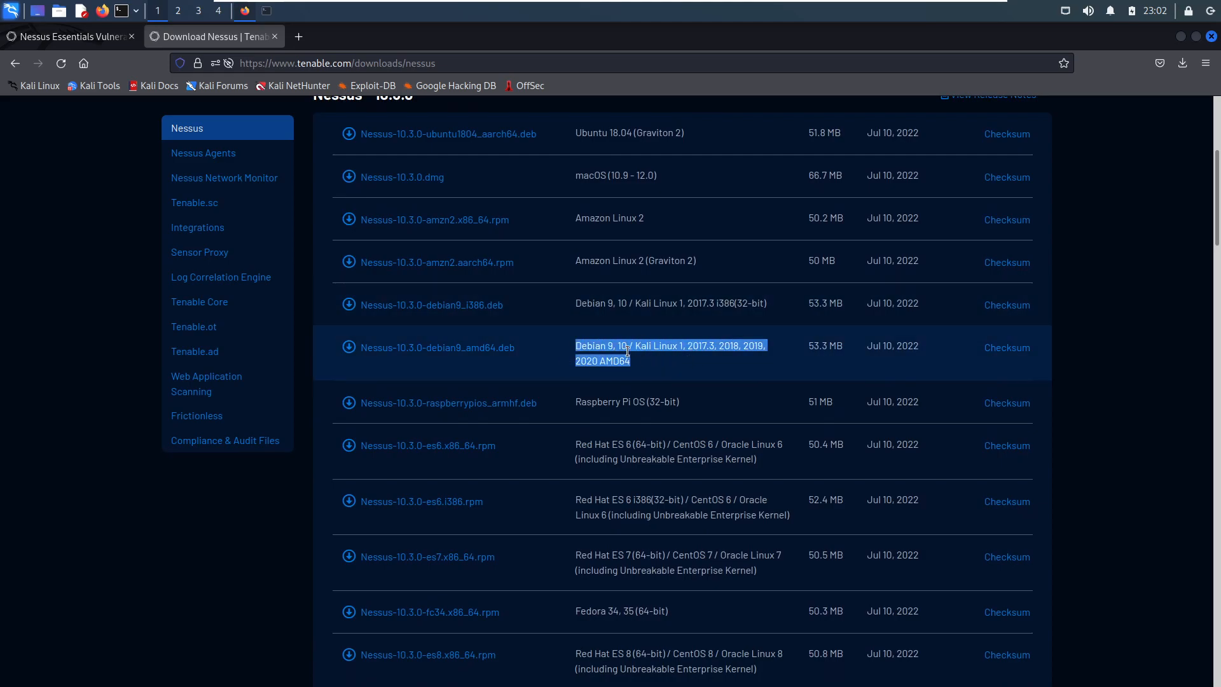
click(590, 356)
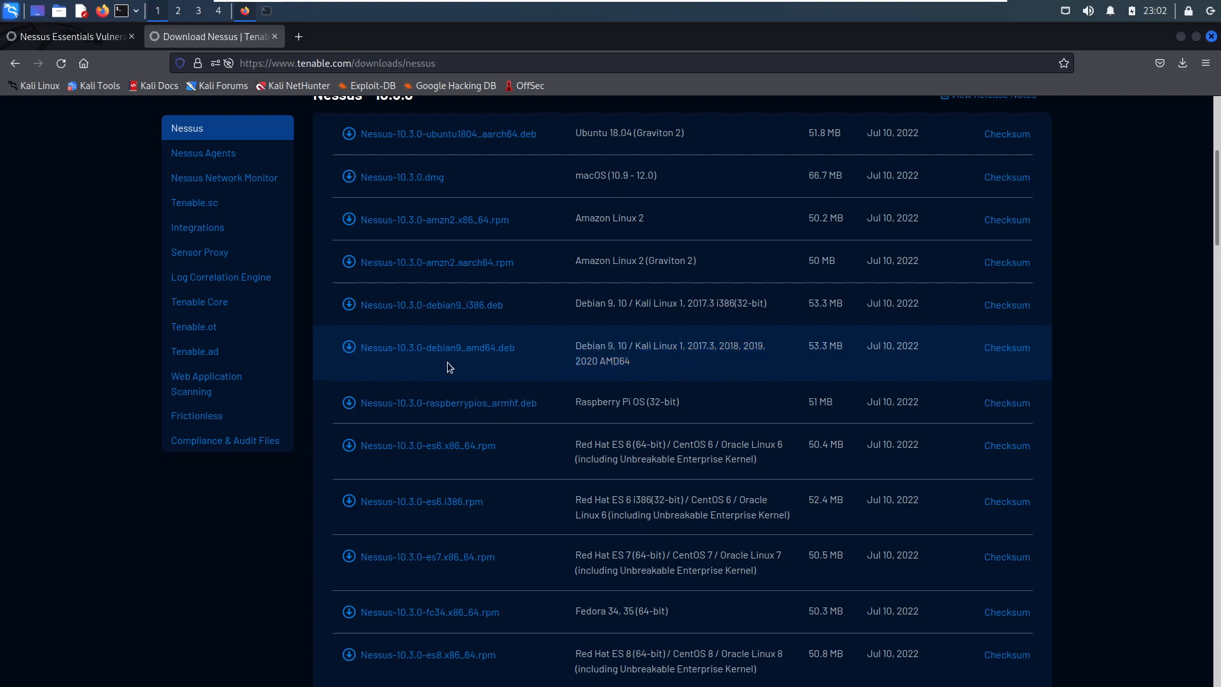
triple_click(868, 349)
click(605, 357)
click(428, 354)
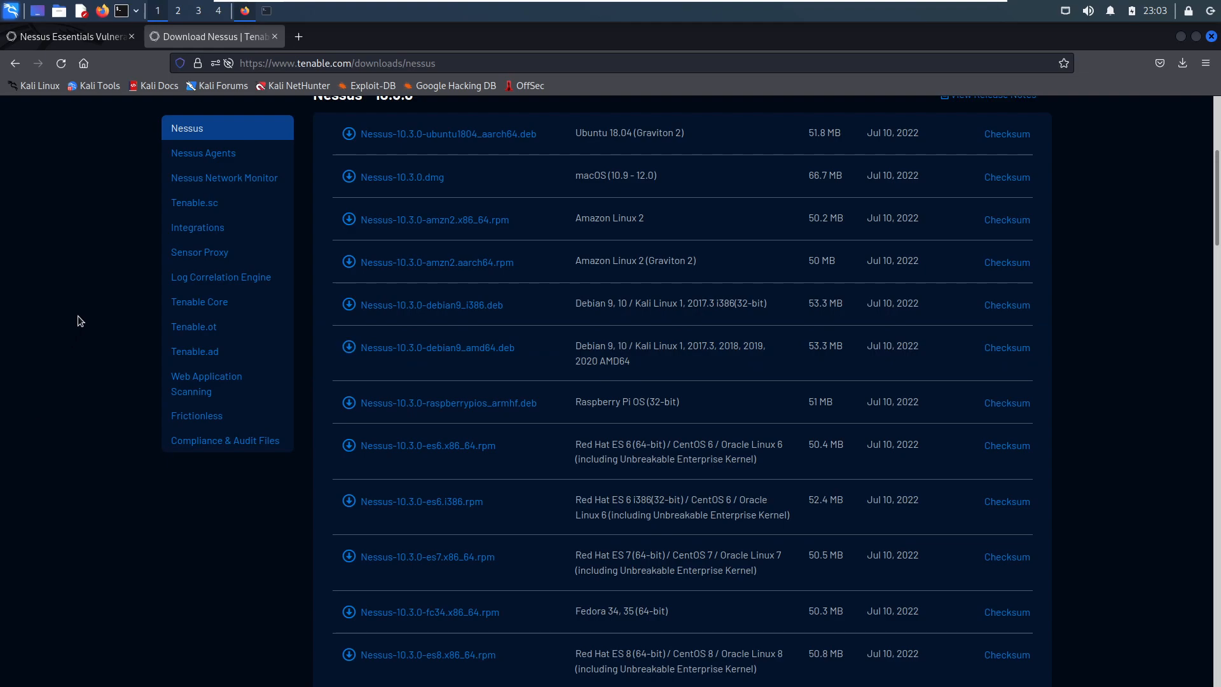
- Switch to the terminal and return to the home directory with cd
click(271, 13)
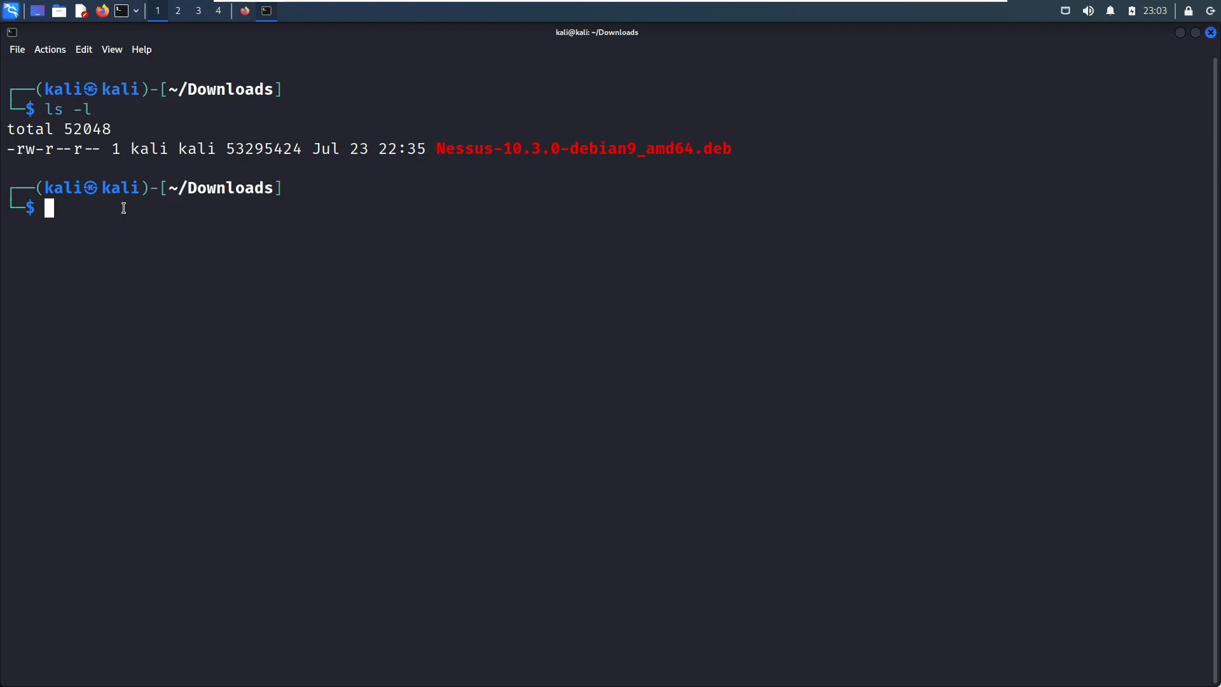
text(cd D)
key(Tab)
text(ow)
key(BackSpace)
key(BackSpace)
key(BackSpace)
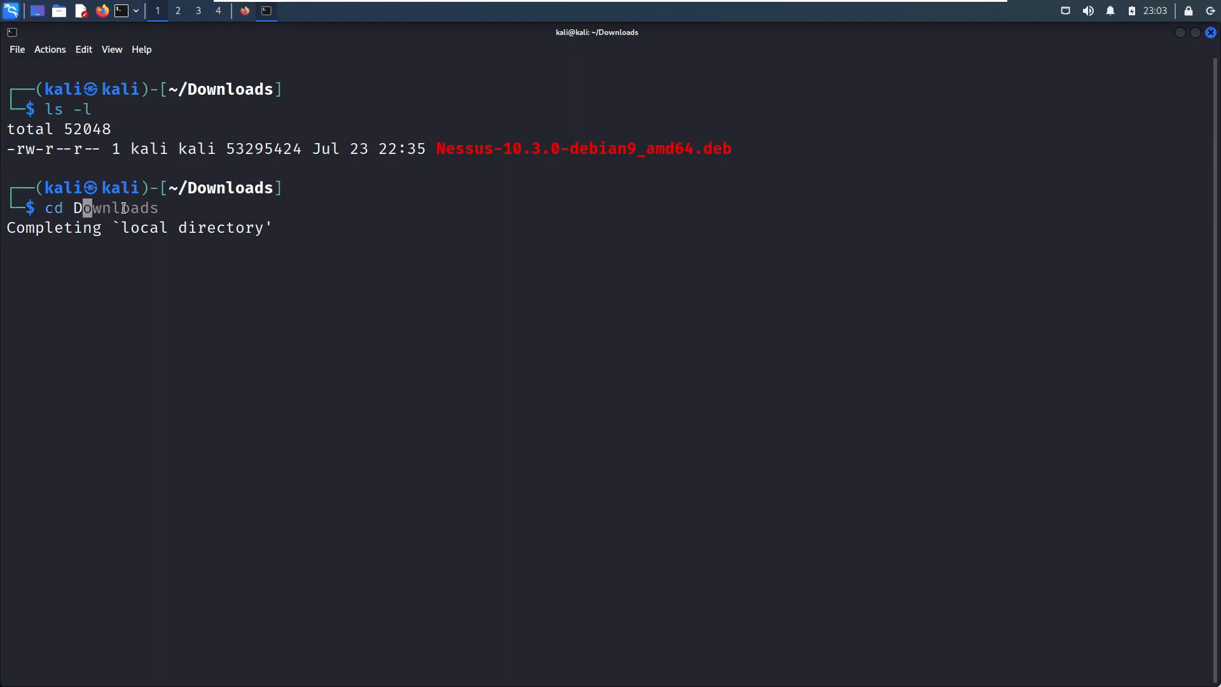
key(Return)
- Change into the Downloads directory and list its files with ls -l
text(cd dow)
key(Tab)
key(Return)
text(ls -l)
key(Return)
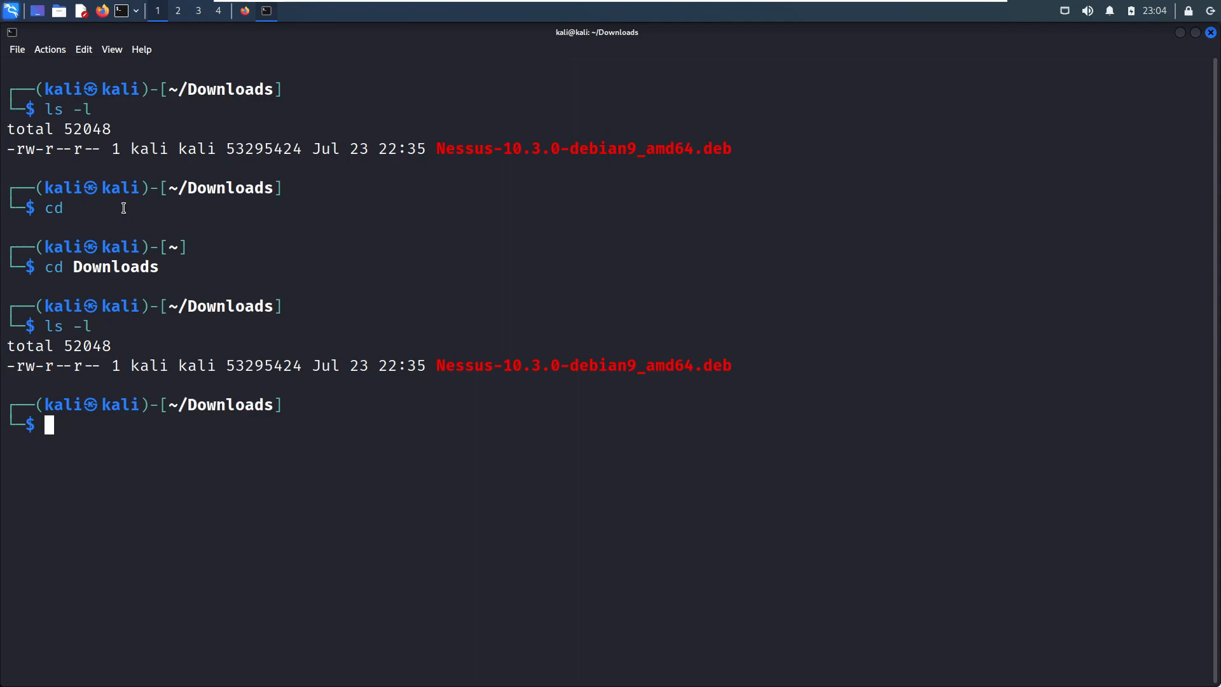
- Install Nessus-10.3.0-debian9_amd64.deb with sudo dpkg -i, entering the sudo password, and highlight the printed start-up instructions
text(sudo dpkg -i)
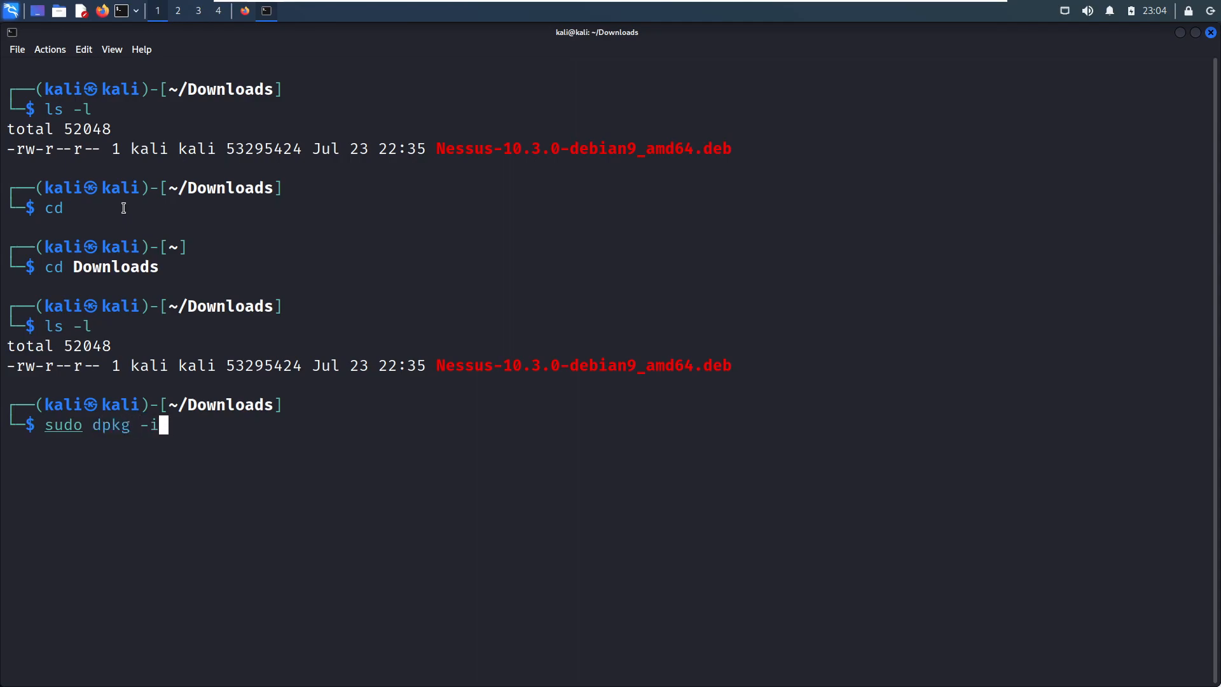
text( N)
key(Tab)
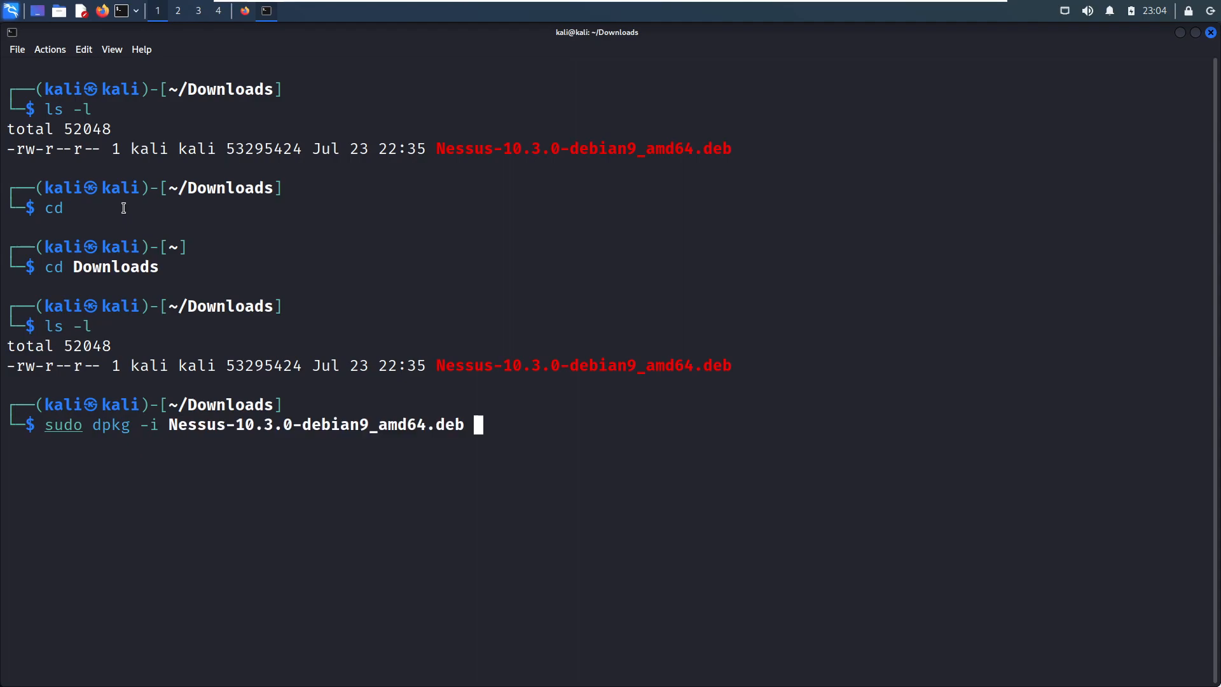
key(Return)
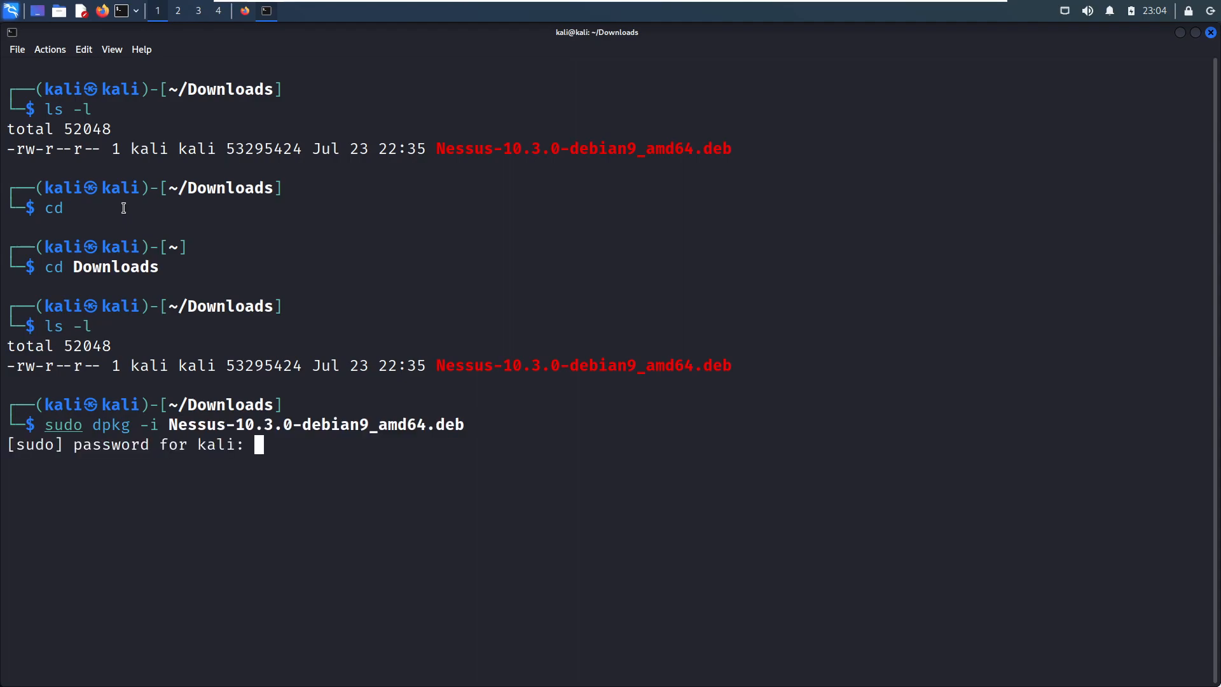
key(Return)
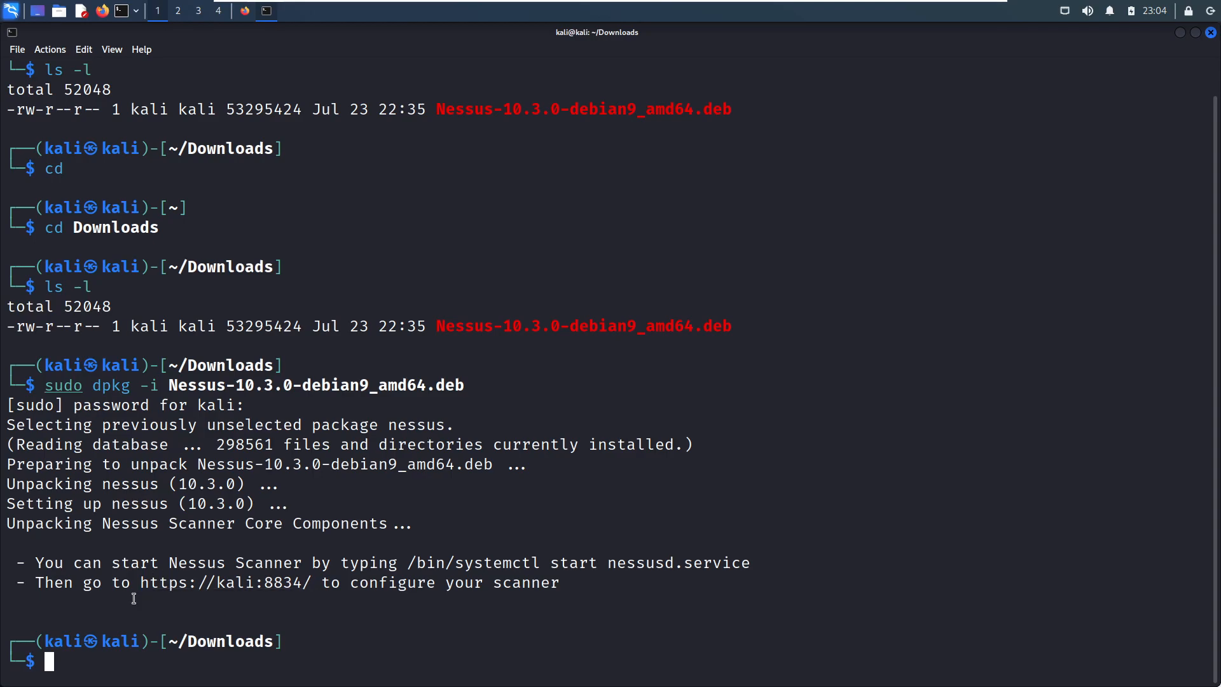
drag(34, 564, 587, 587)
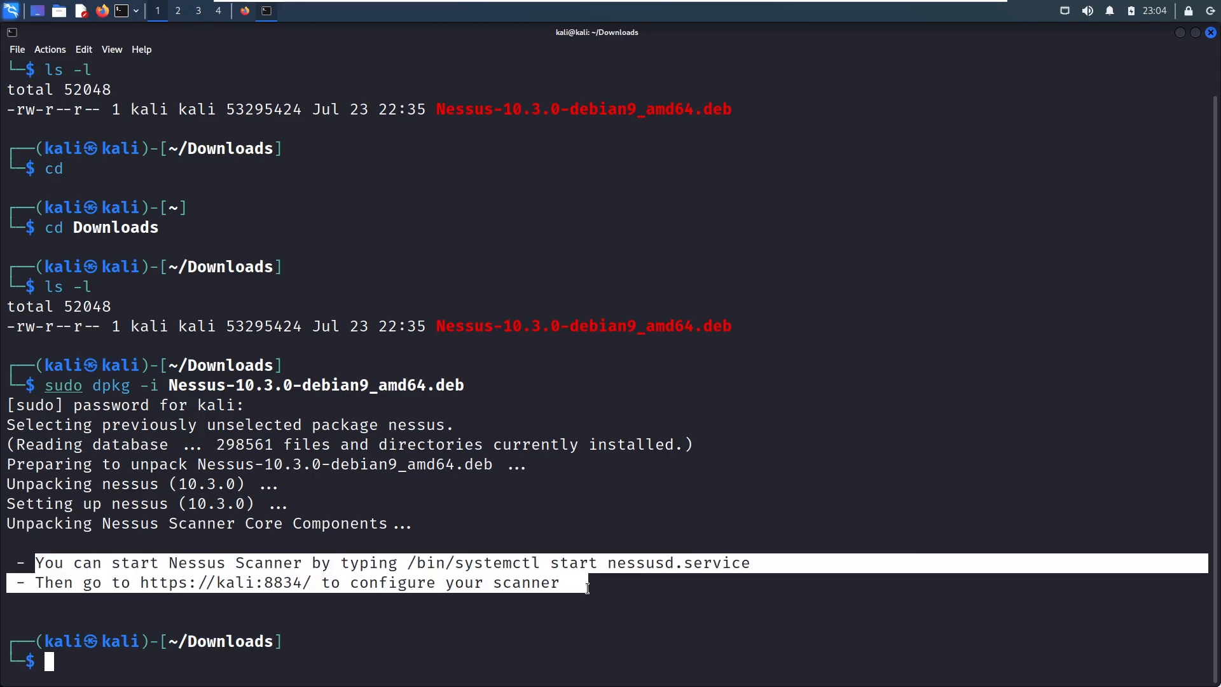
- Start the Nessus scanner service with sudo systemctl start nessusd.service
click(521, 587)
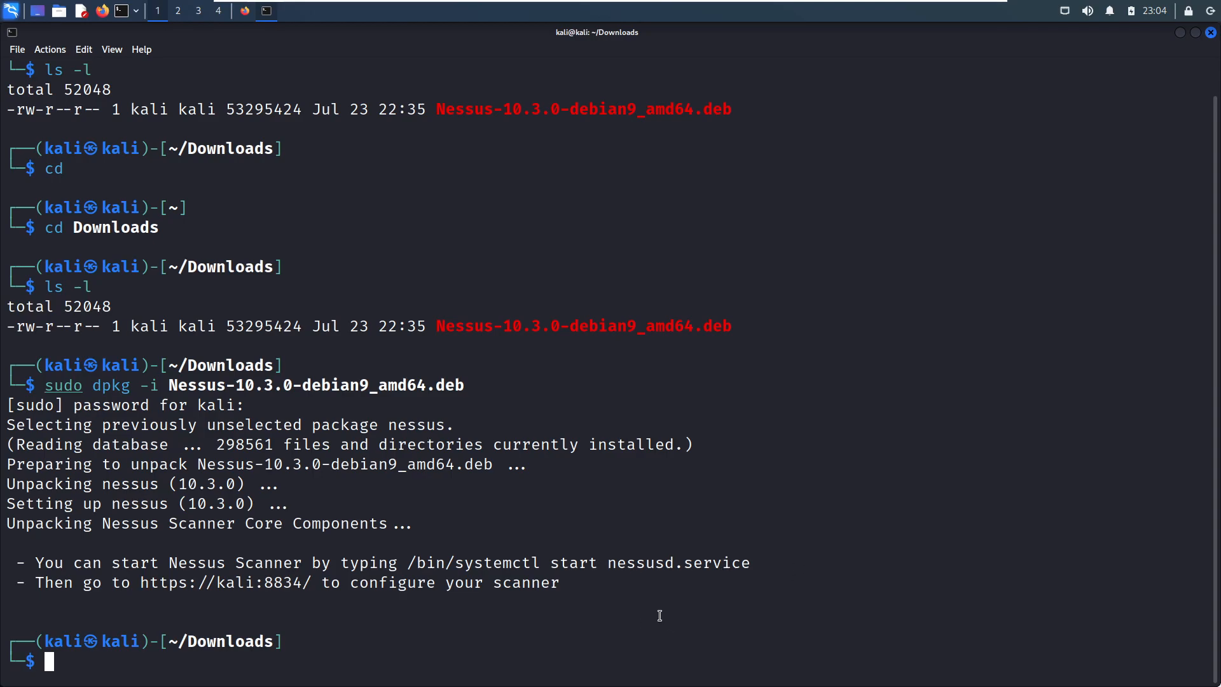
text(sys)
key(BackSpace)
key(BackSpace)
key(BackSpace)
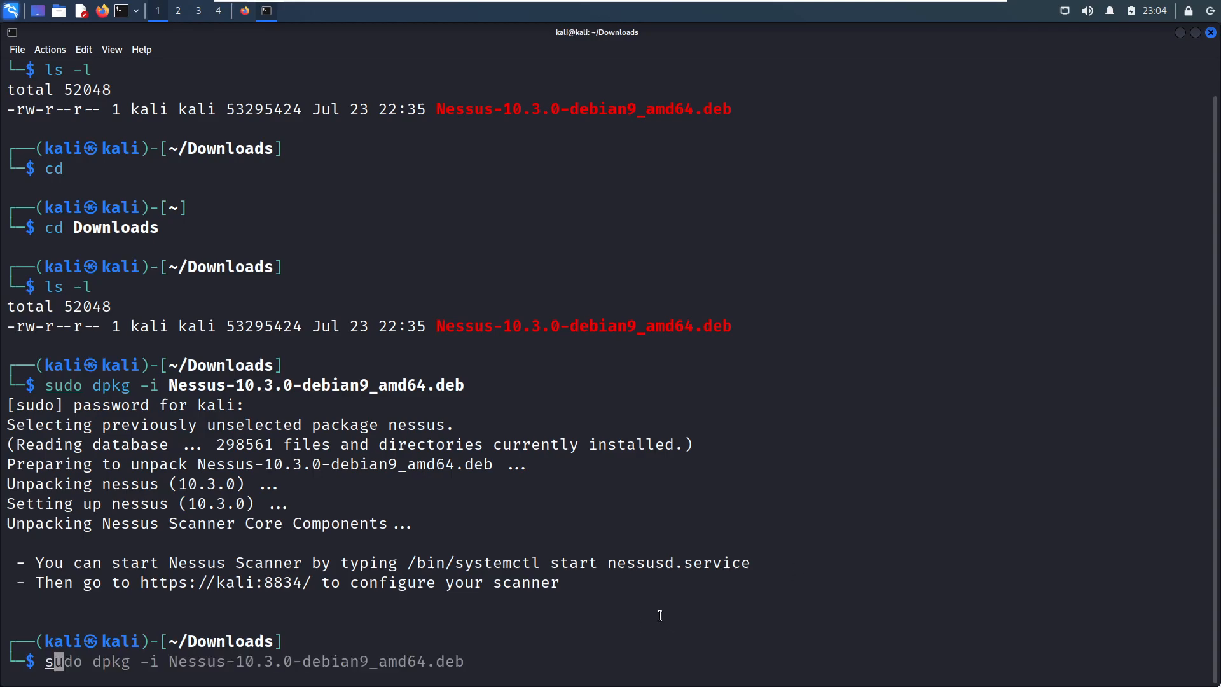
text(sudo systemctl )
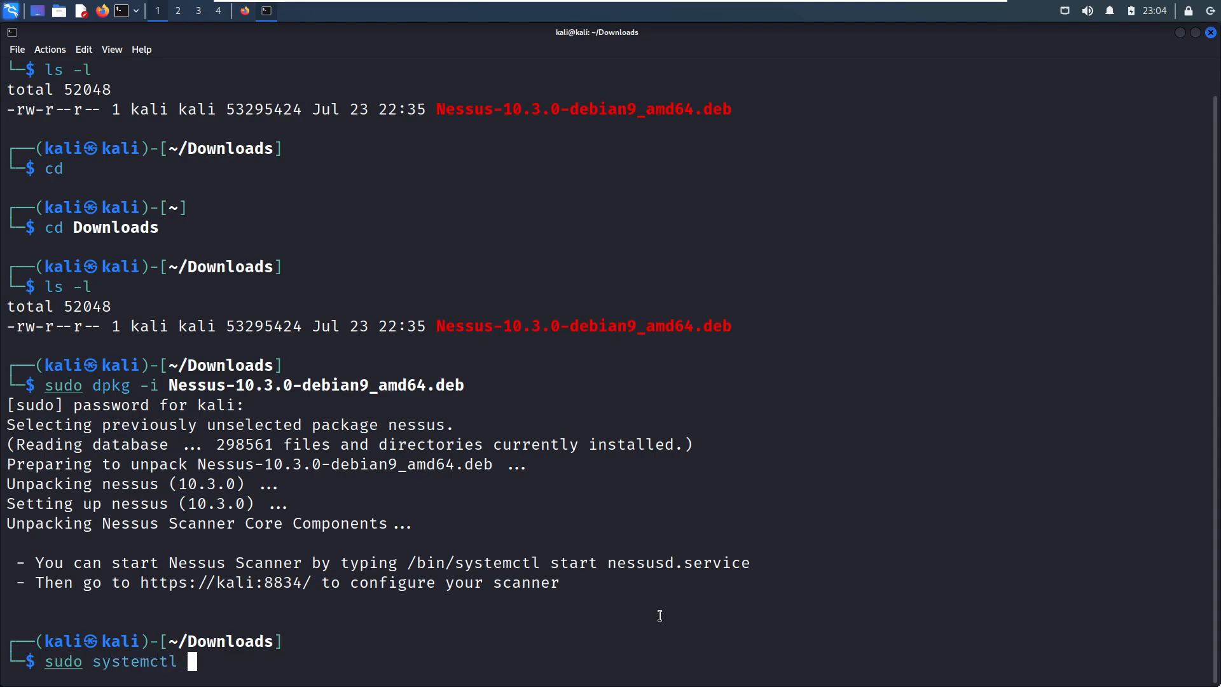
text(start nes)
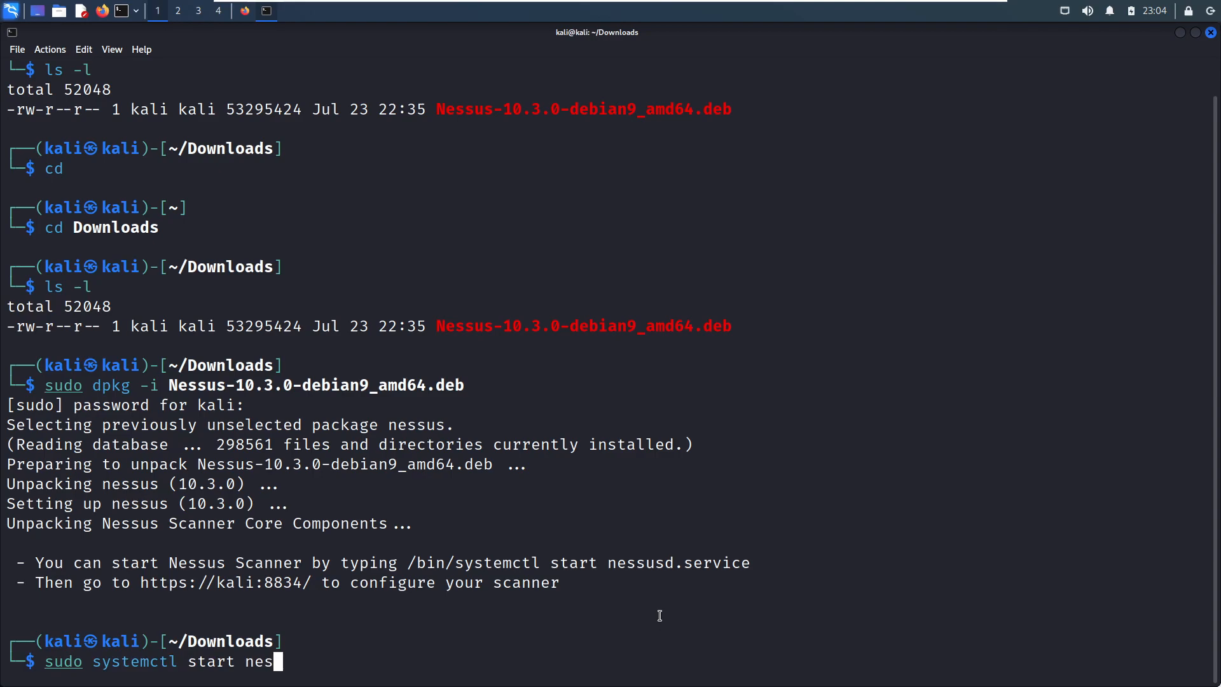
text(susd.)
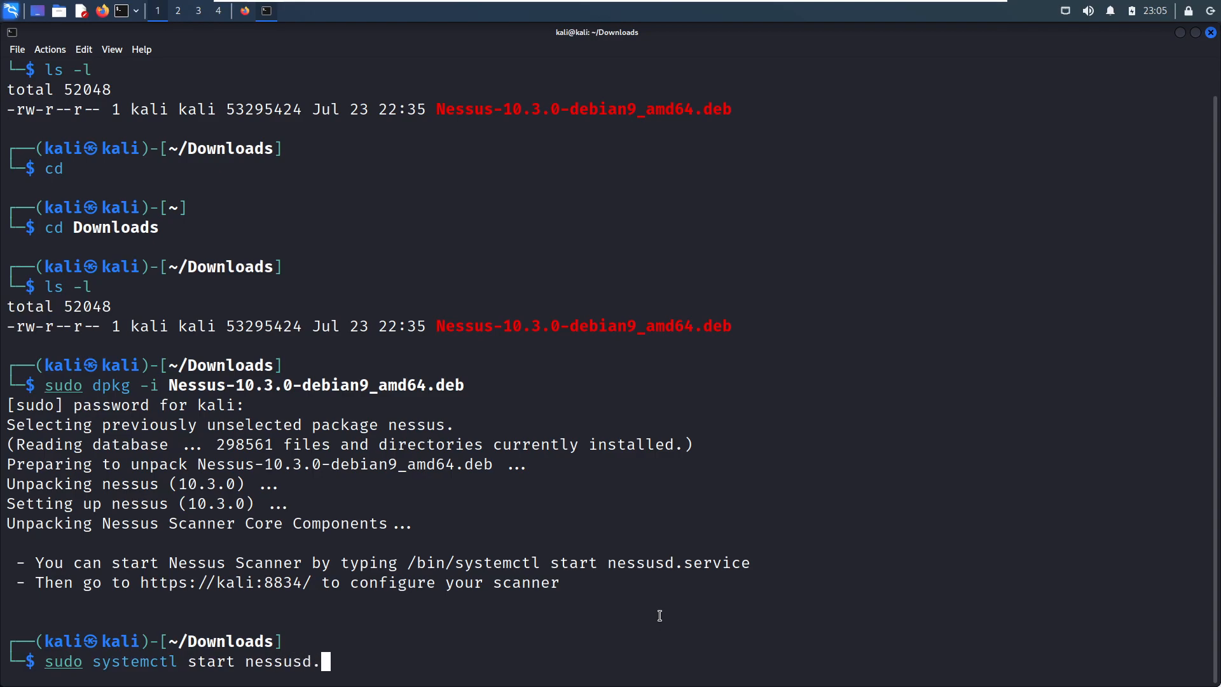
text(service)
key(Return)
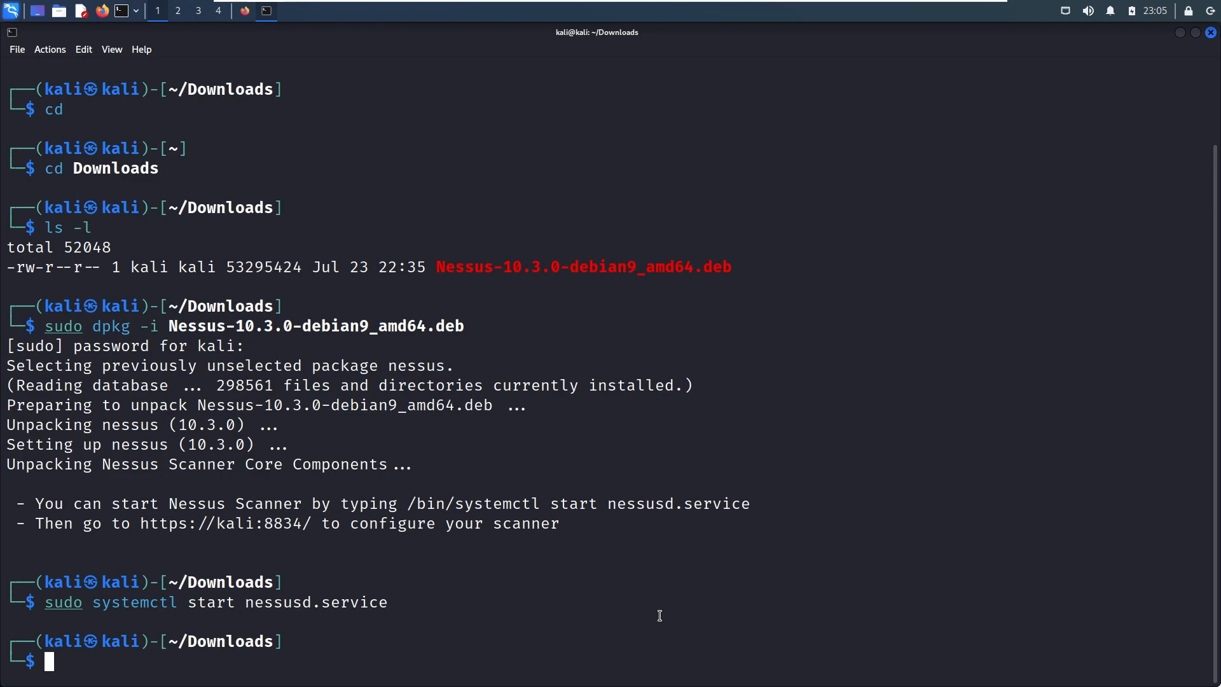
click(244, 13)
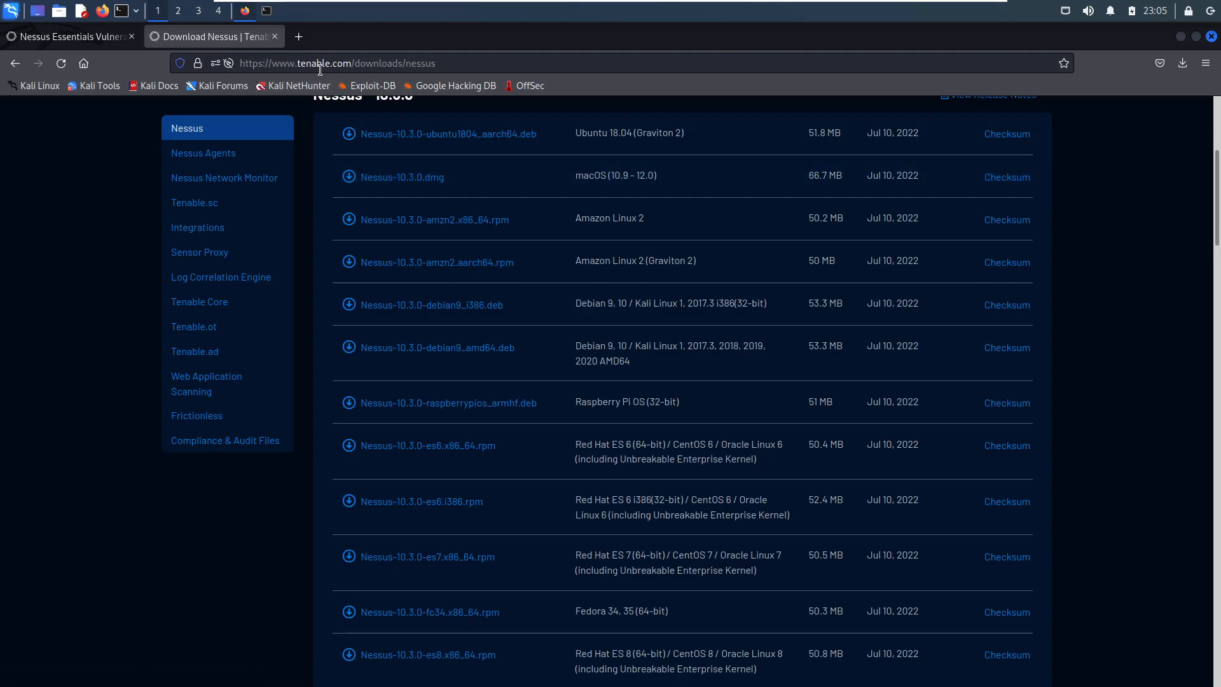
click(306, 37)
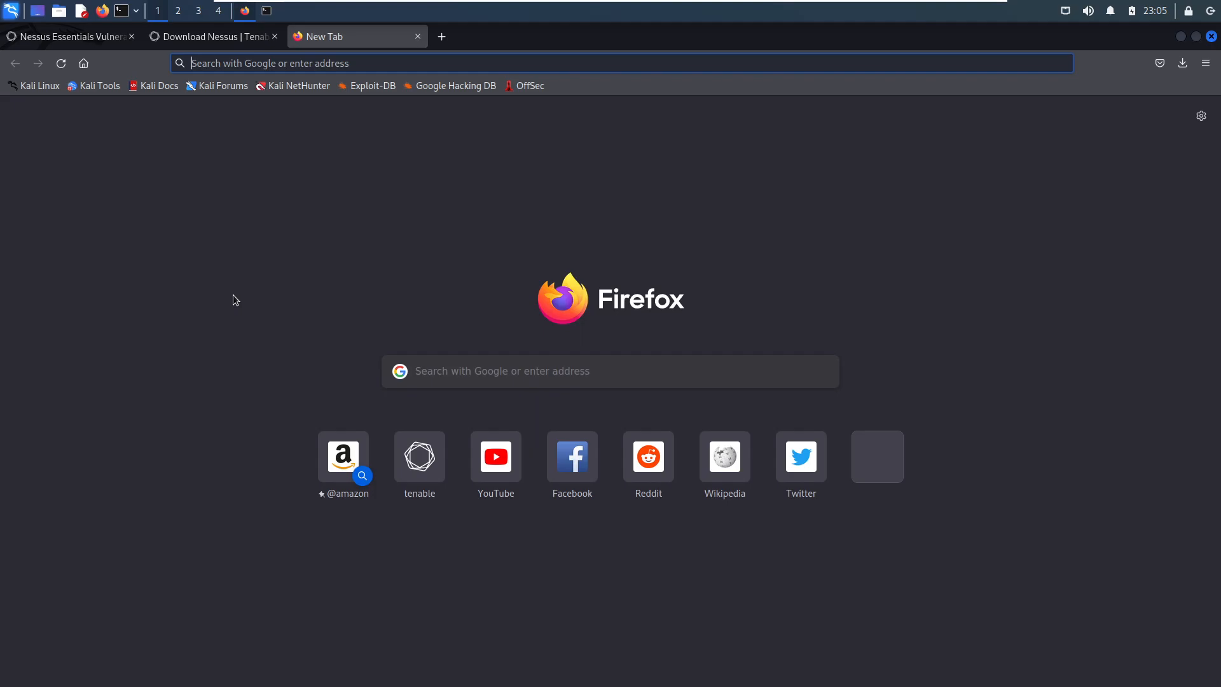
text(https://localhost:8834)
key(Return)
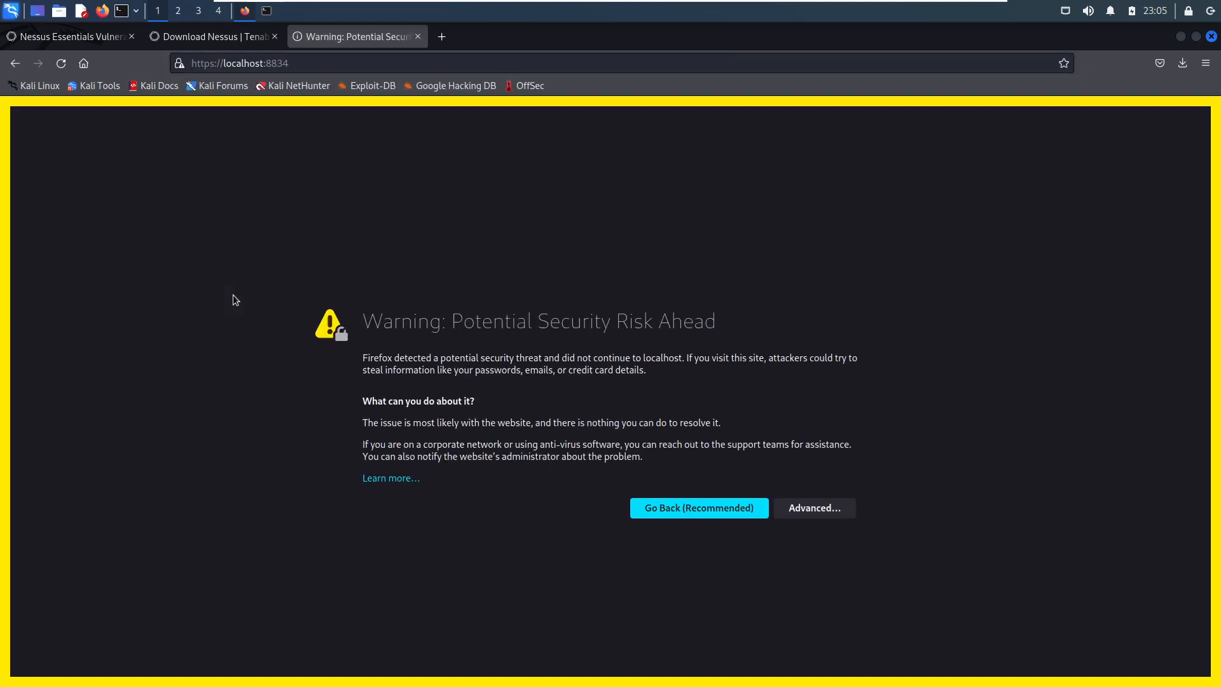
- Accept the security risk for localhost:8834 and continue to the Nessus setup page
click(806, 509)
scroll(511, 471, down, 3)
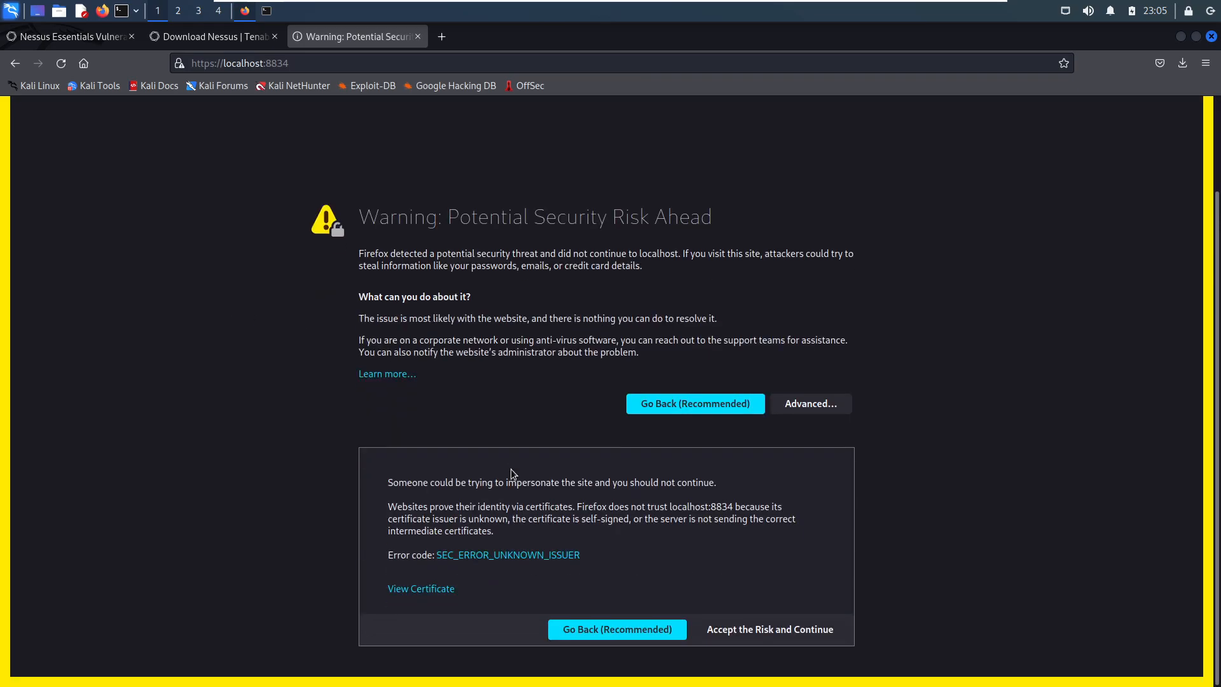
click(767, 629)
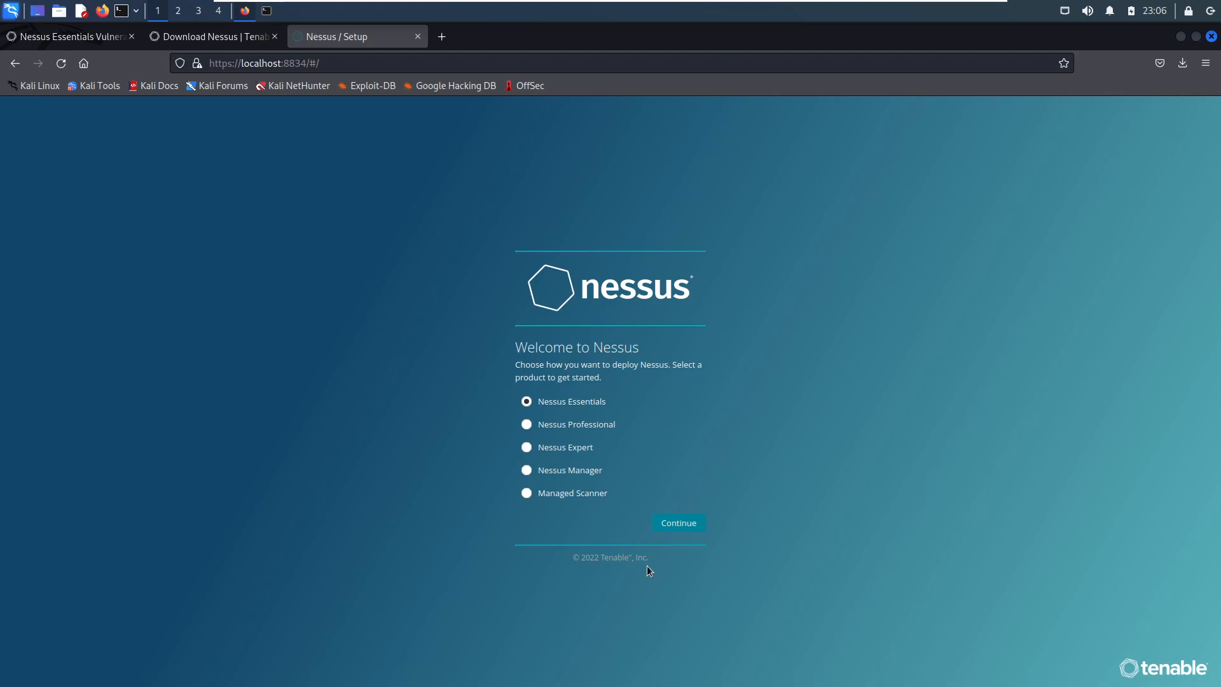
- Deploy Nessus as Nessus Essentials and skip the request for an emailed activation code
click(677, 531)
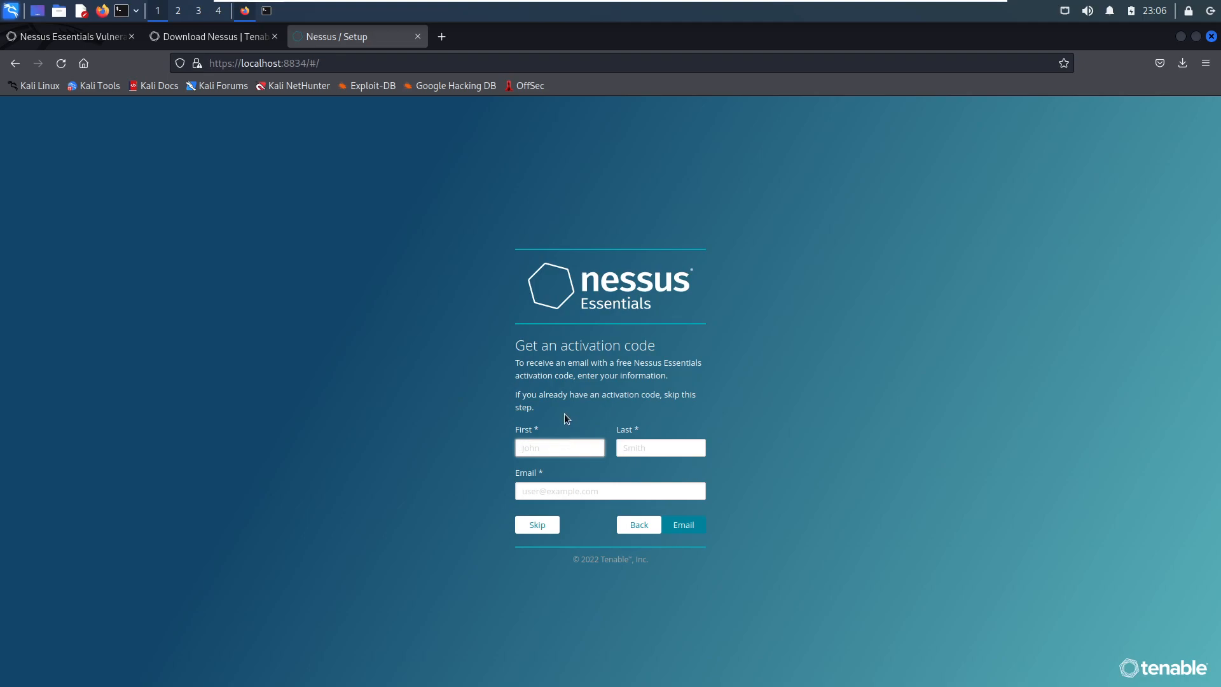
click(516, 346)
click(524, 526)
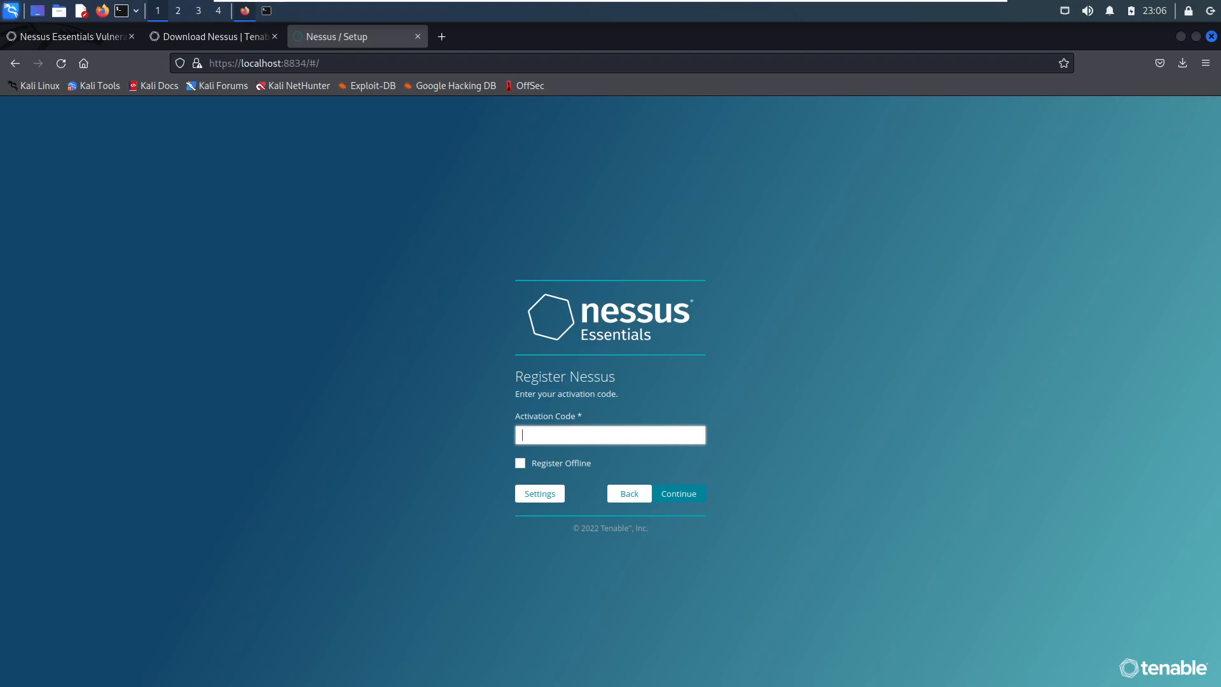
- Paste the Nessus Essentials activation code and continue the online registration to the user account page
click(576, 435)
key(ctrl+v)
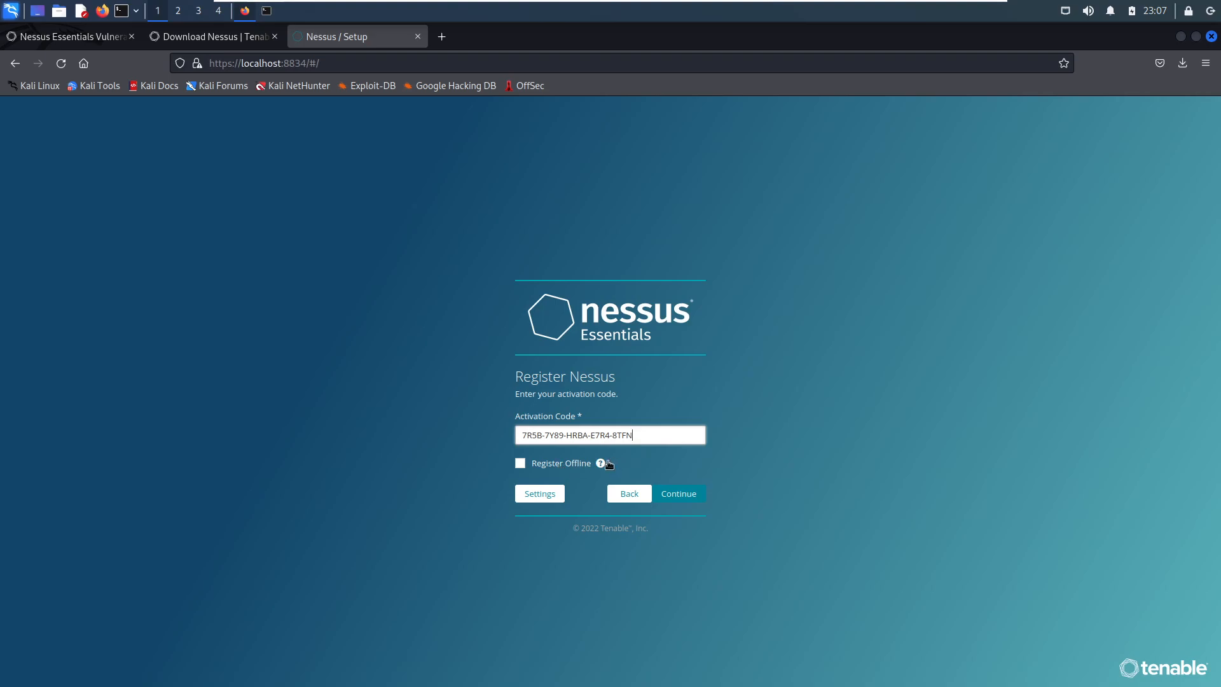
mouse_move(601, 465)
click(691, 496)
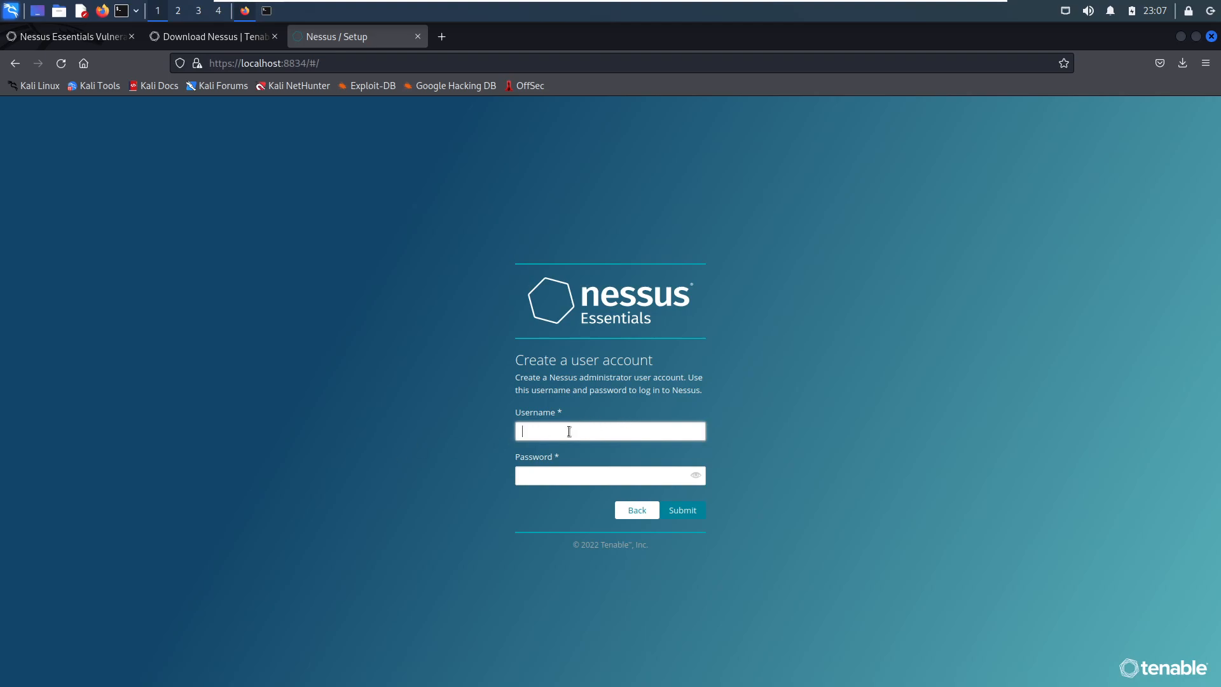
- Create the Nessus administrator account with username kali and the account password, and set Firefox to never save this login
click(557, 476)
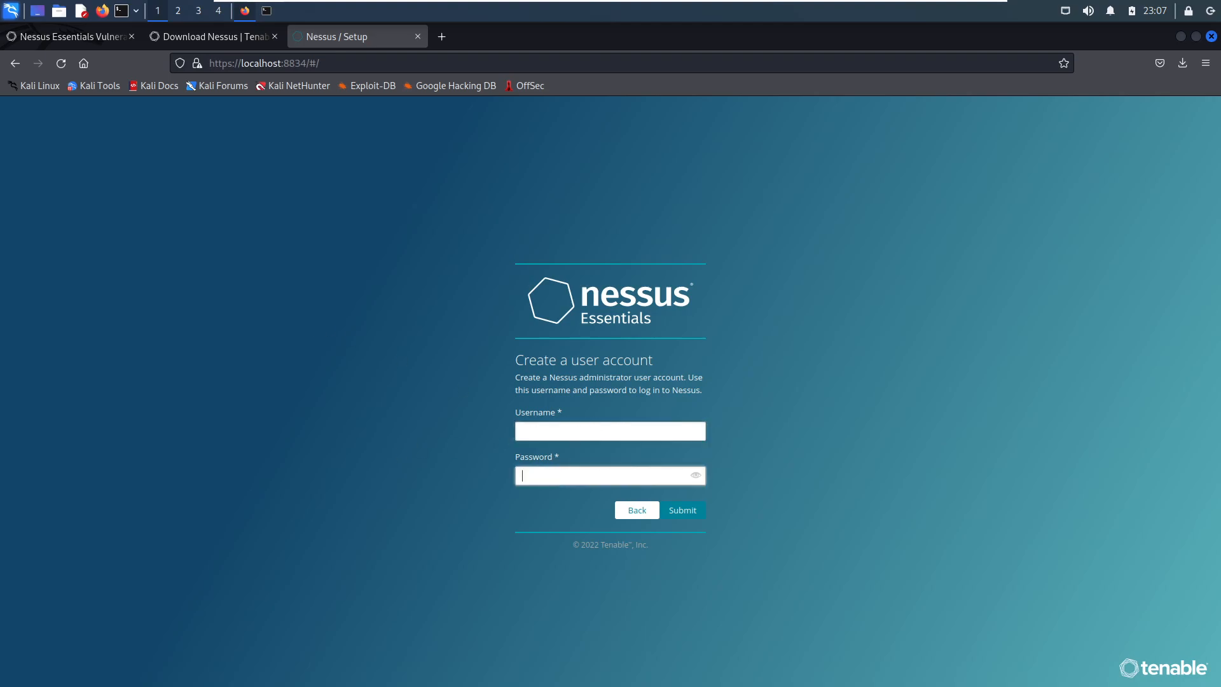
click(551, 428)
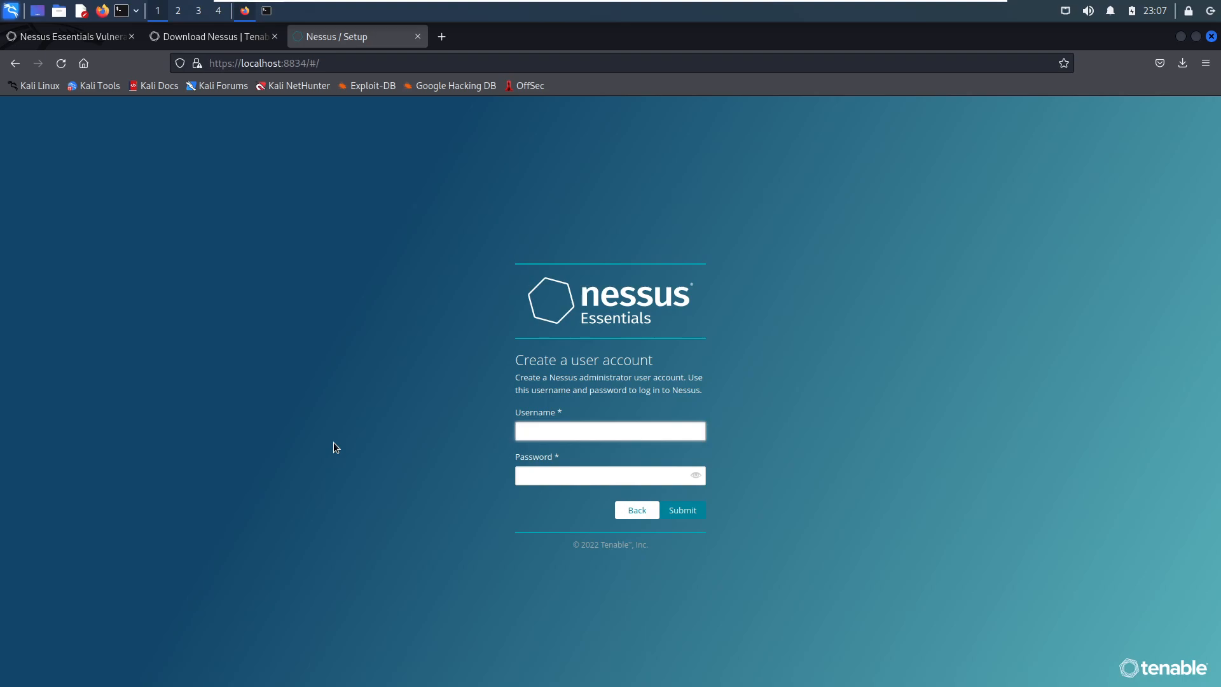
text(kali)
key(Tab)
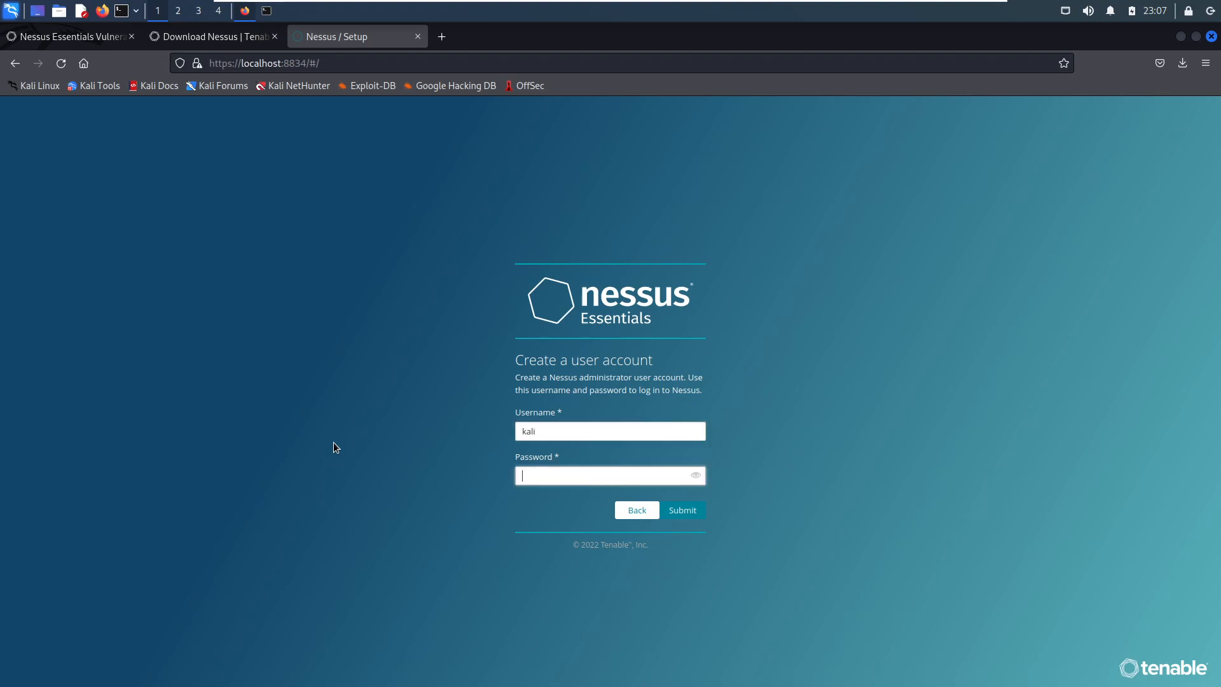
text(*********)
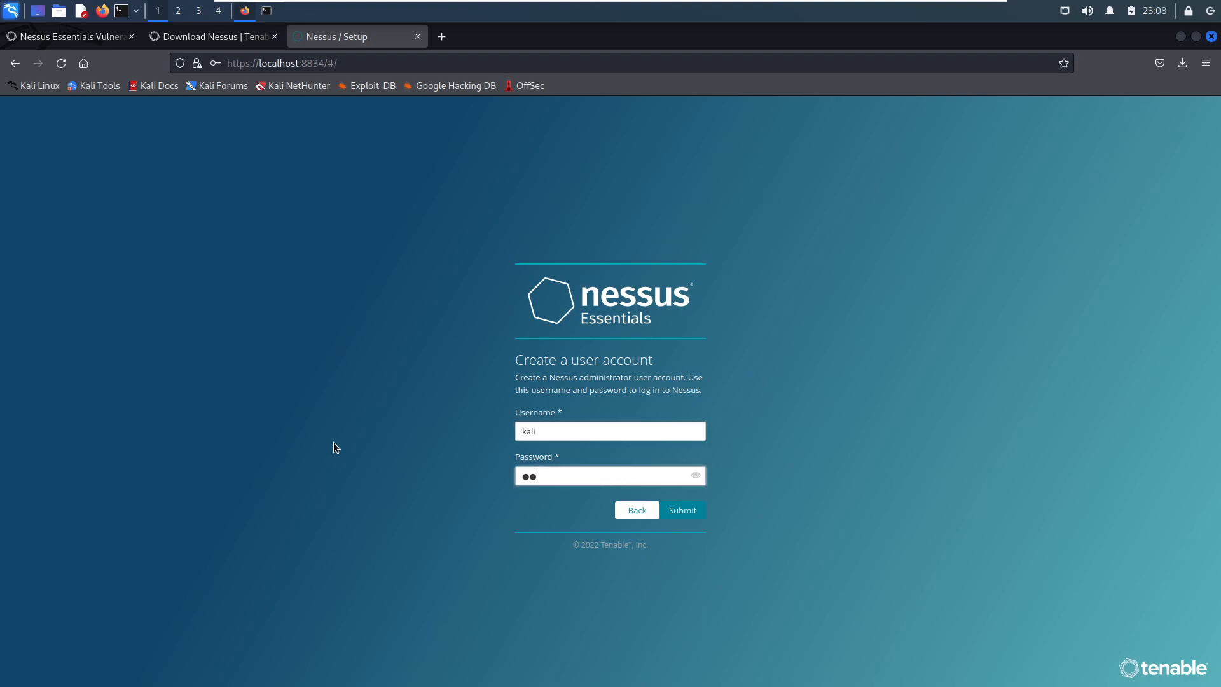
text(**)
click(684, 509)
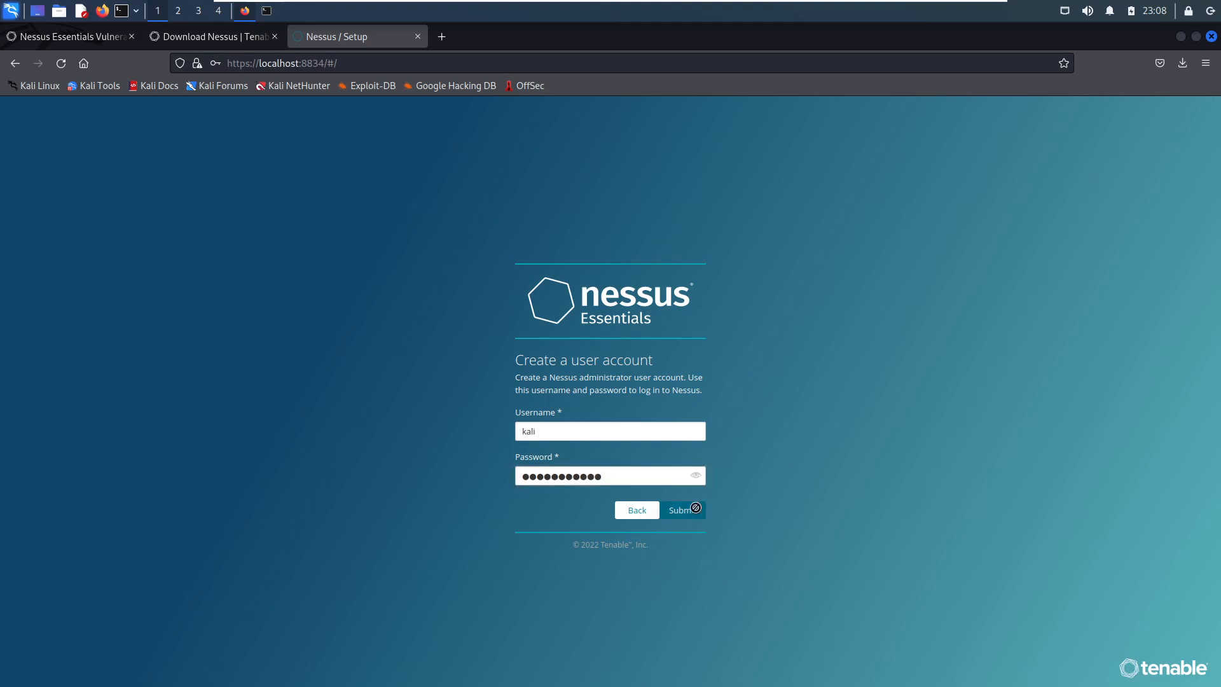
click(430, 236)
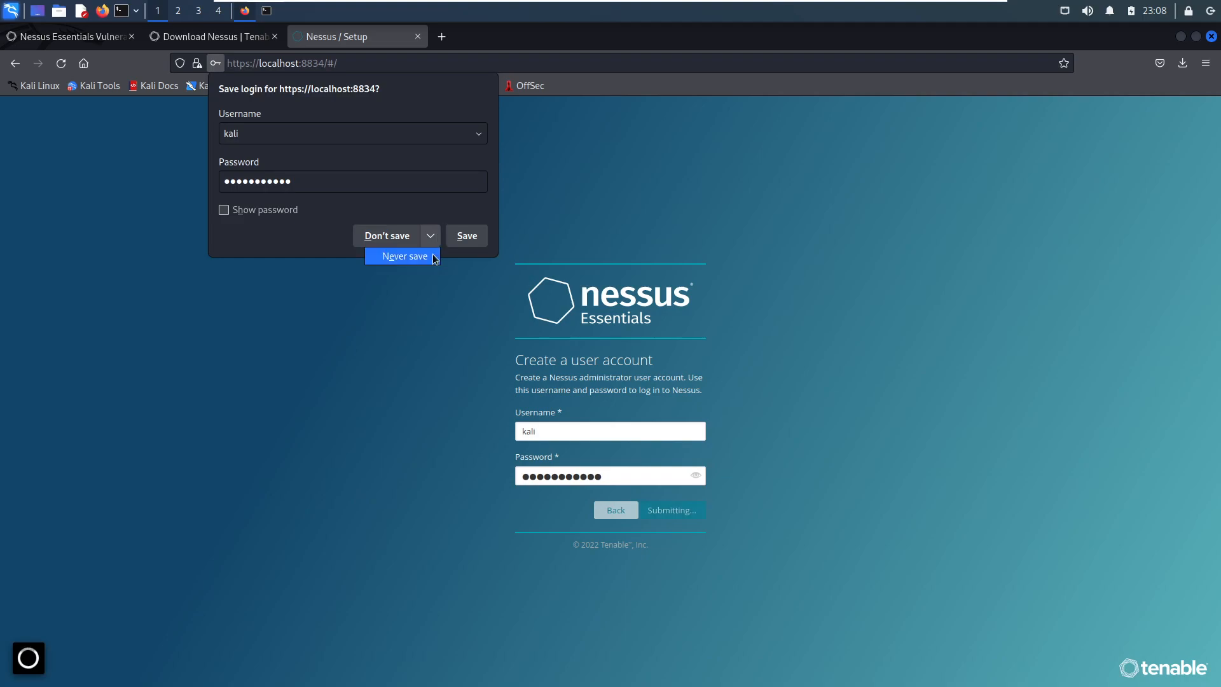
click(401, 254)
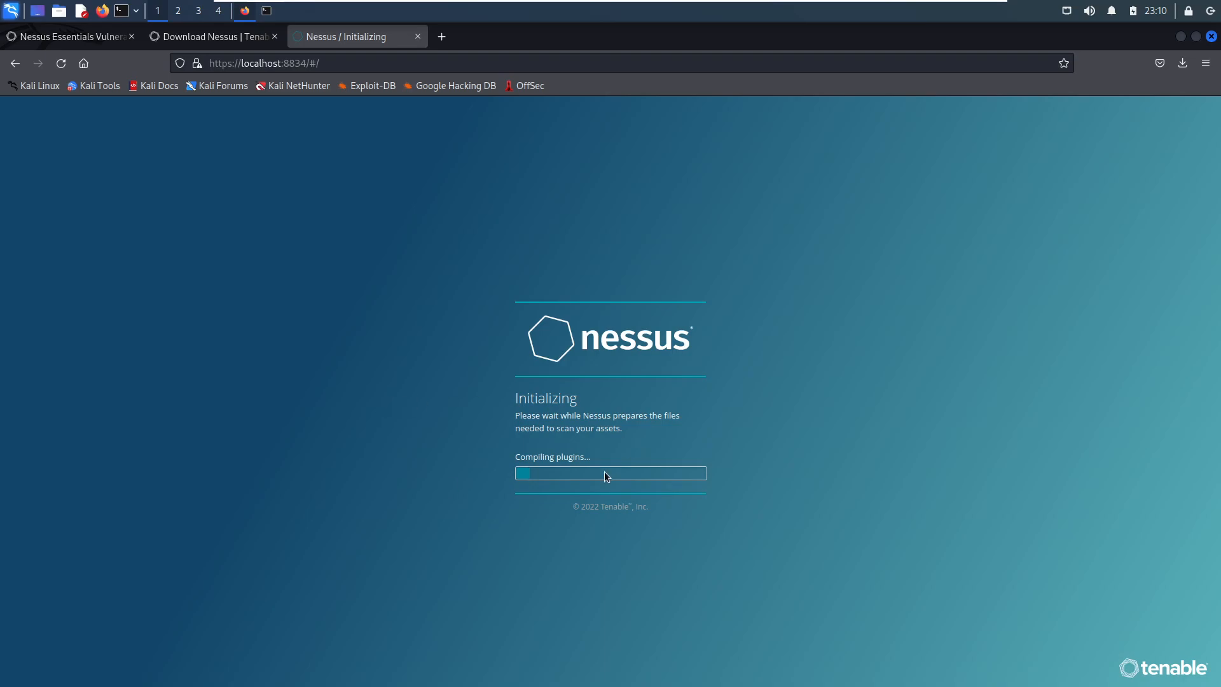
drag(511, 459, 609, 458)
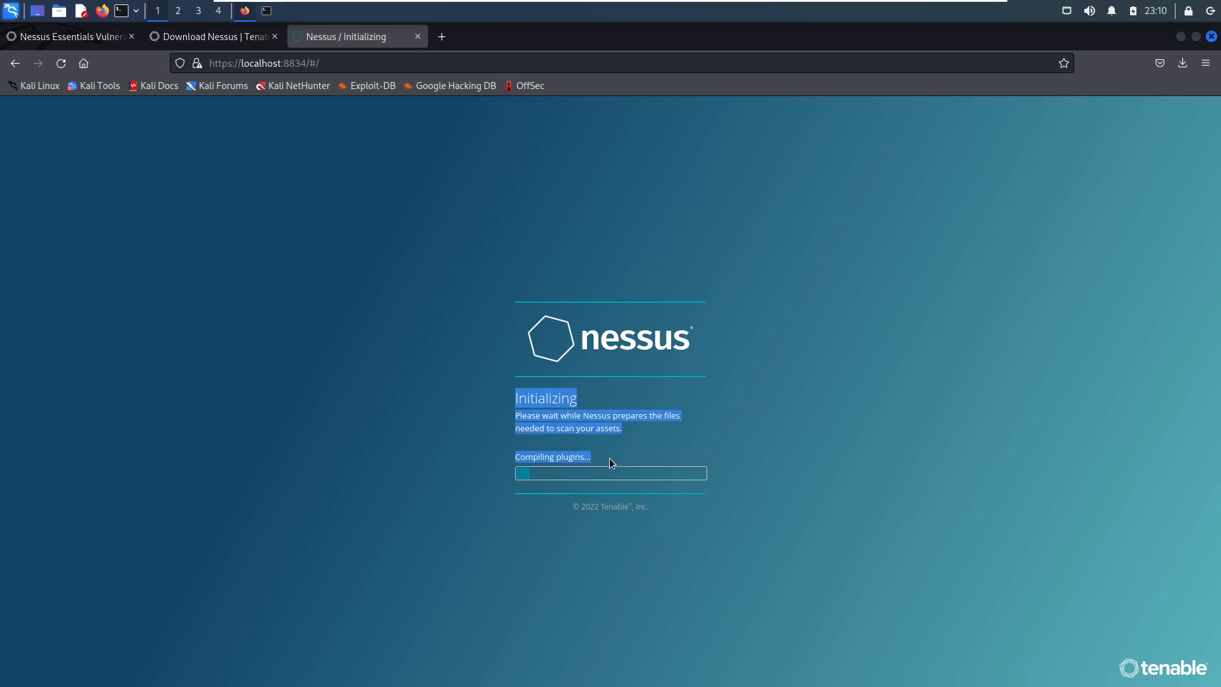
click(609, 458)
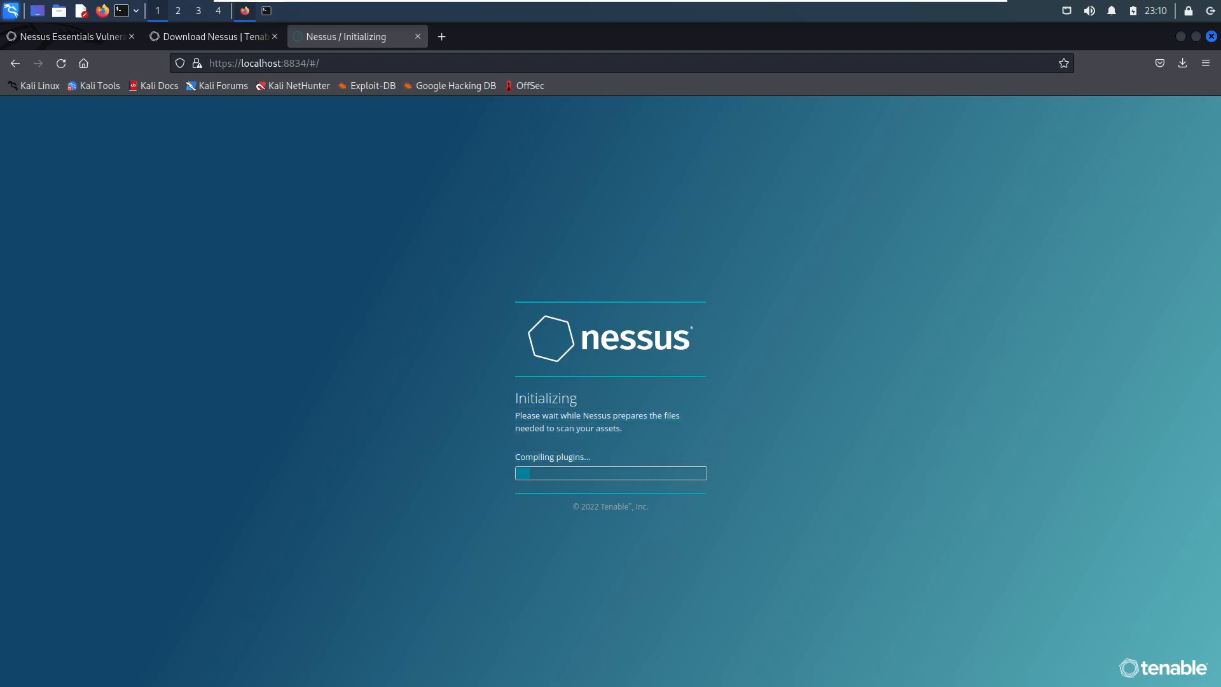
drag(518, 458, 604, 467)
click(604, 461)
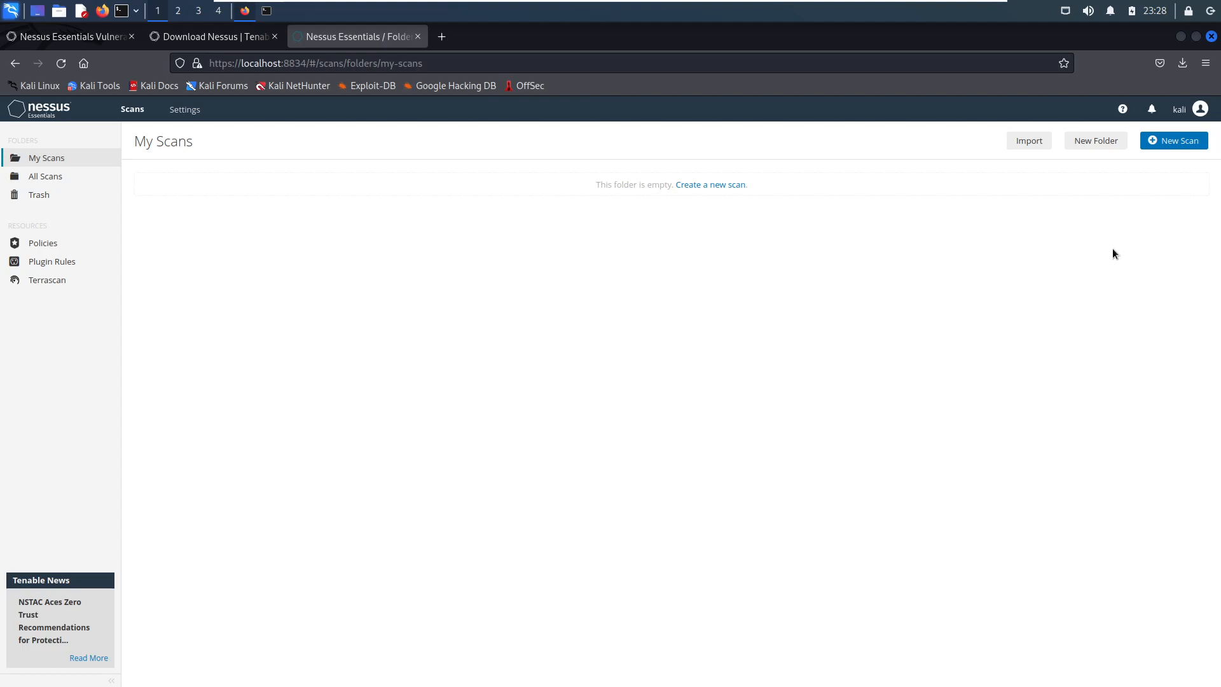
- Create a new scan from the Basic Network Scan template and name it Metasploitable 2
click(1182, 142)
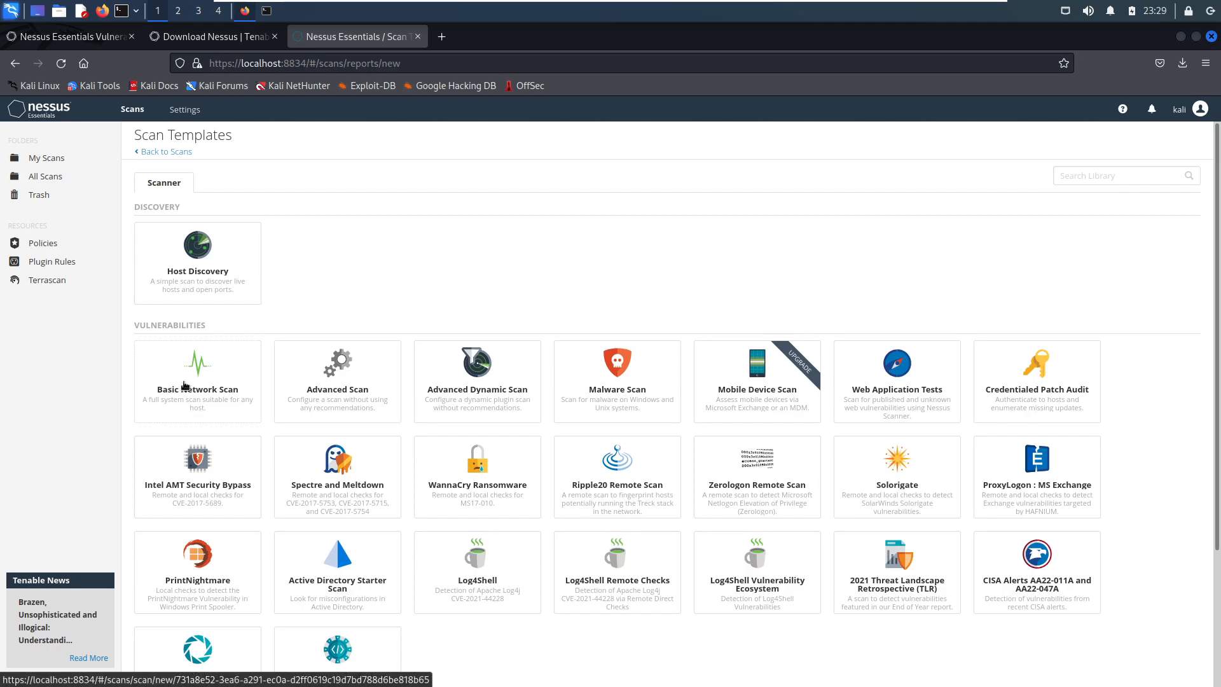
click(185, 386)
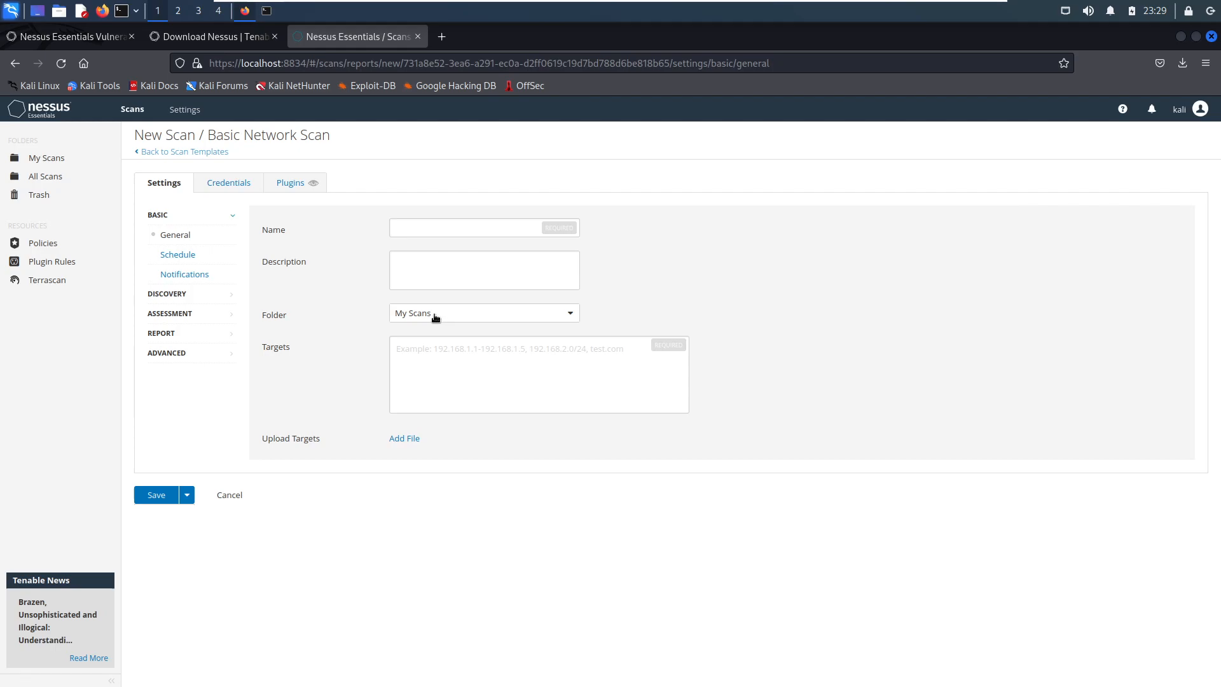
click(451, 229)
text(Metasp)
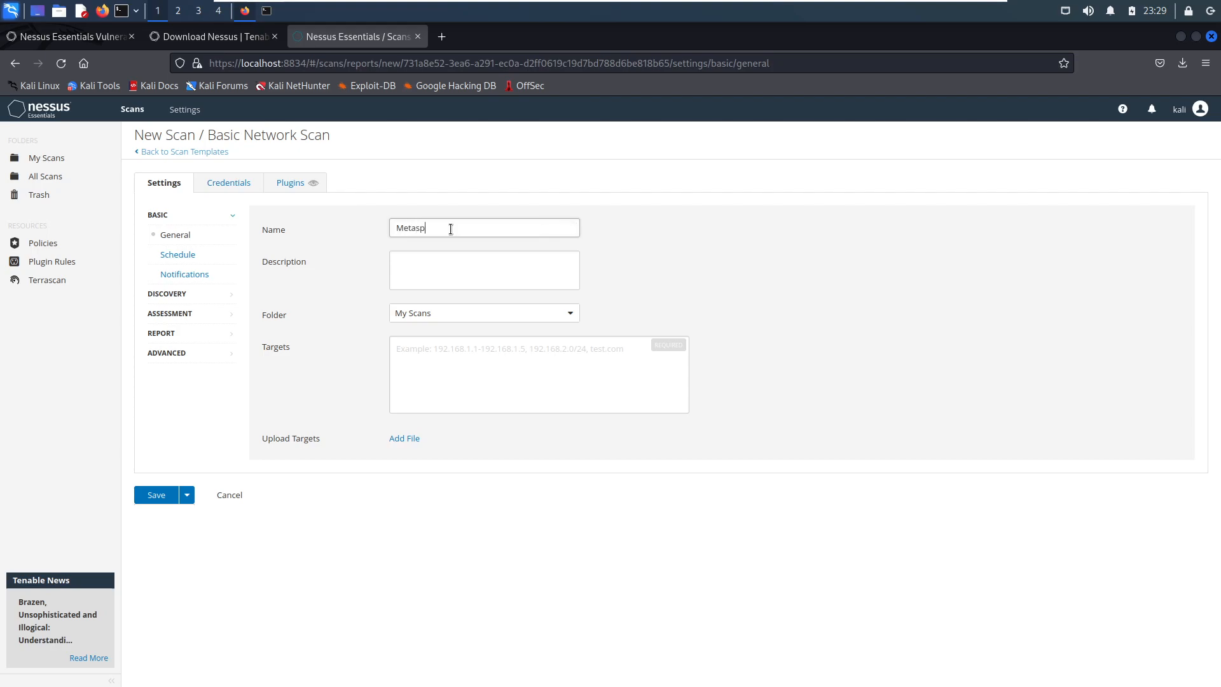
text(loitable 2)
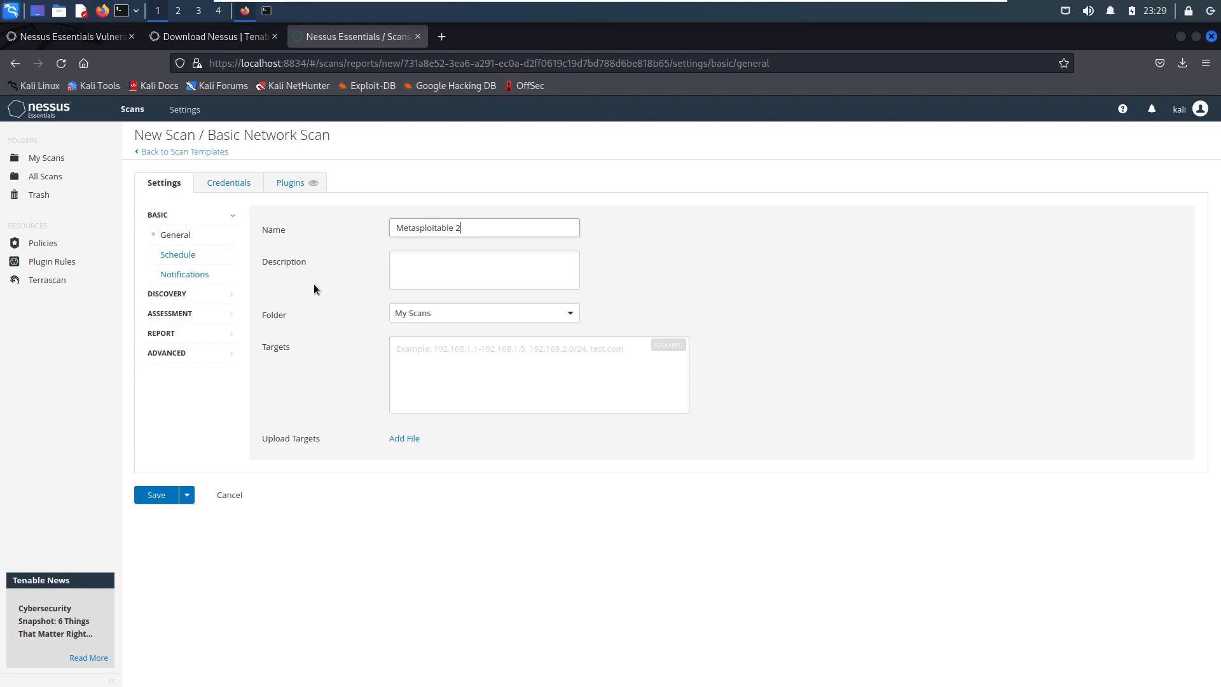
click(465, 265)
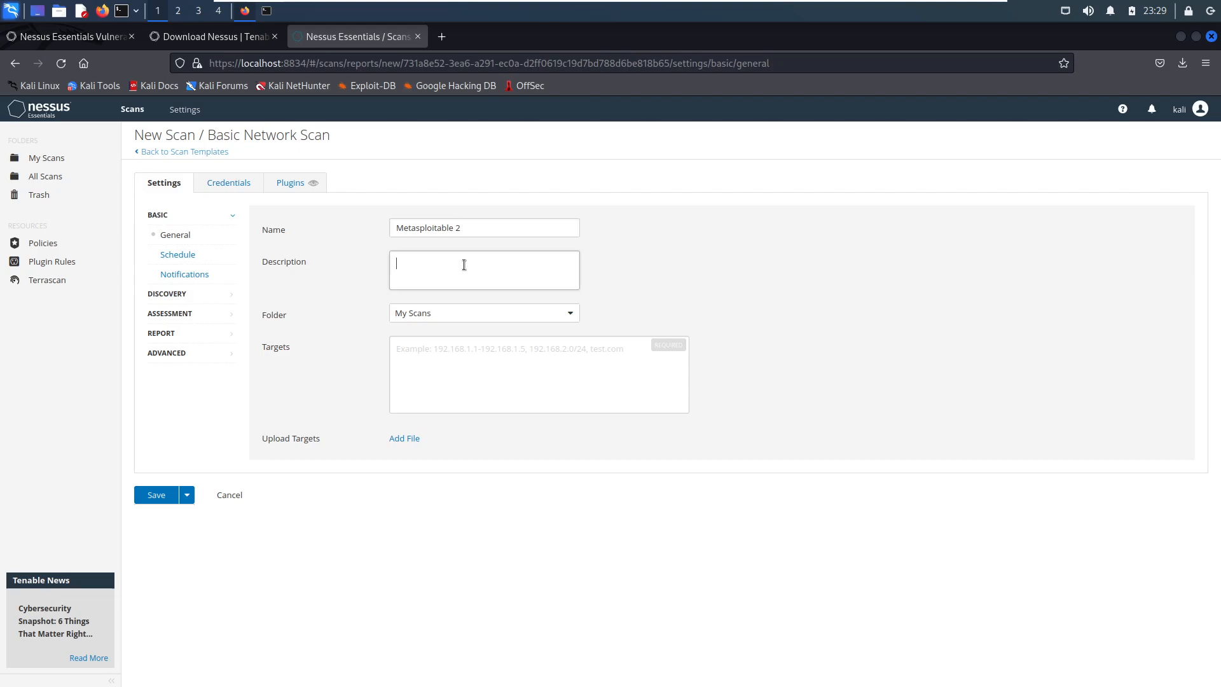
click(455, 390)
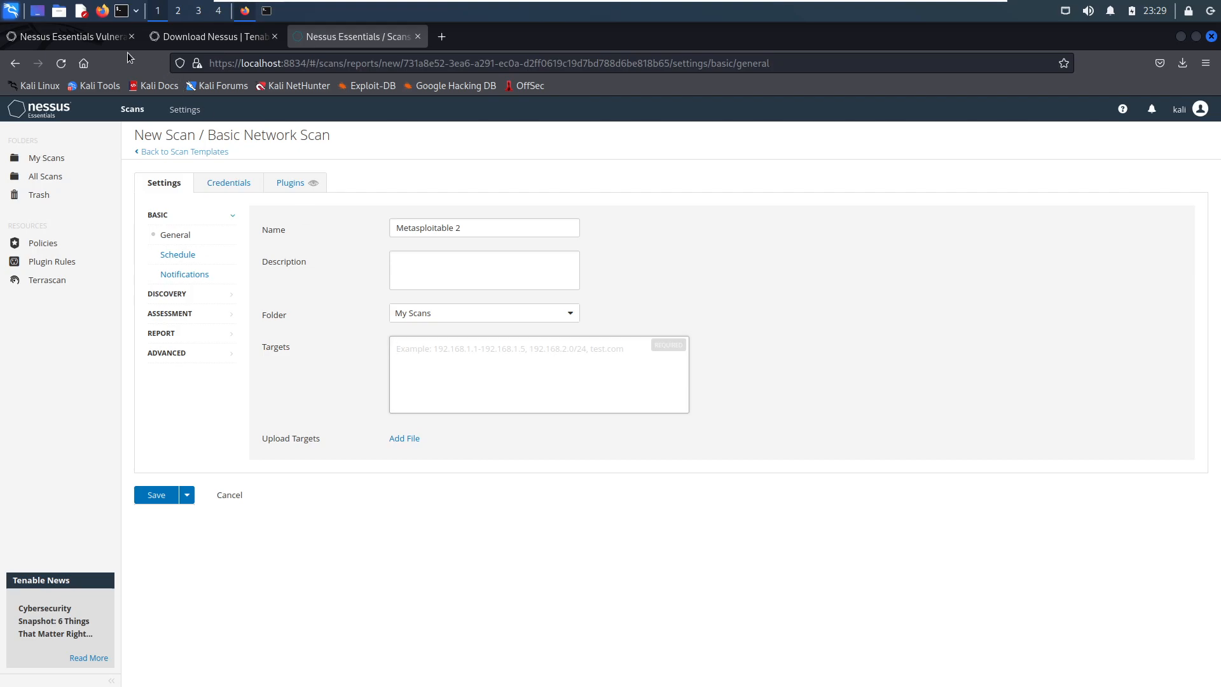
- Check the Nessus edition comparison on Tenable's activation code page and return to the Basic Network Scan form
click(91, 42)
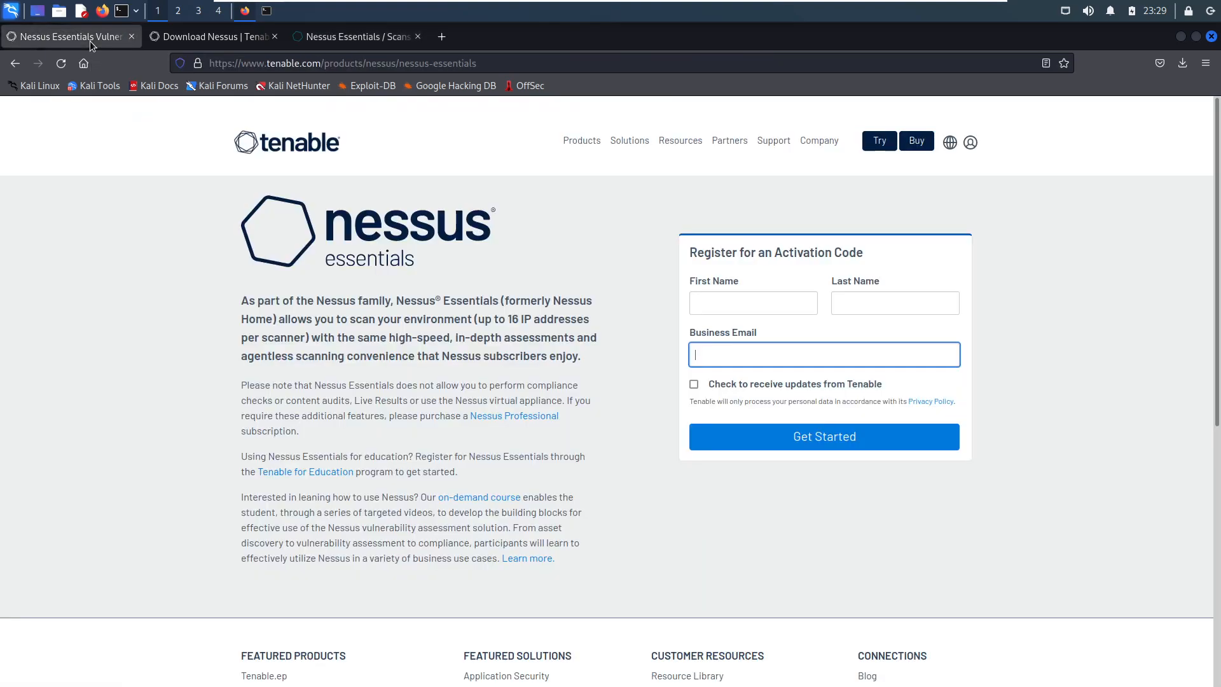
click(204, 37)
click(26, 37)
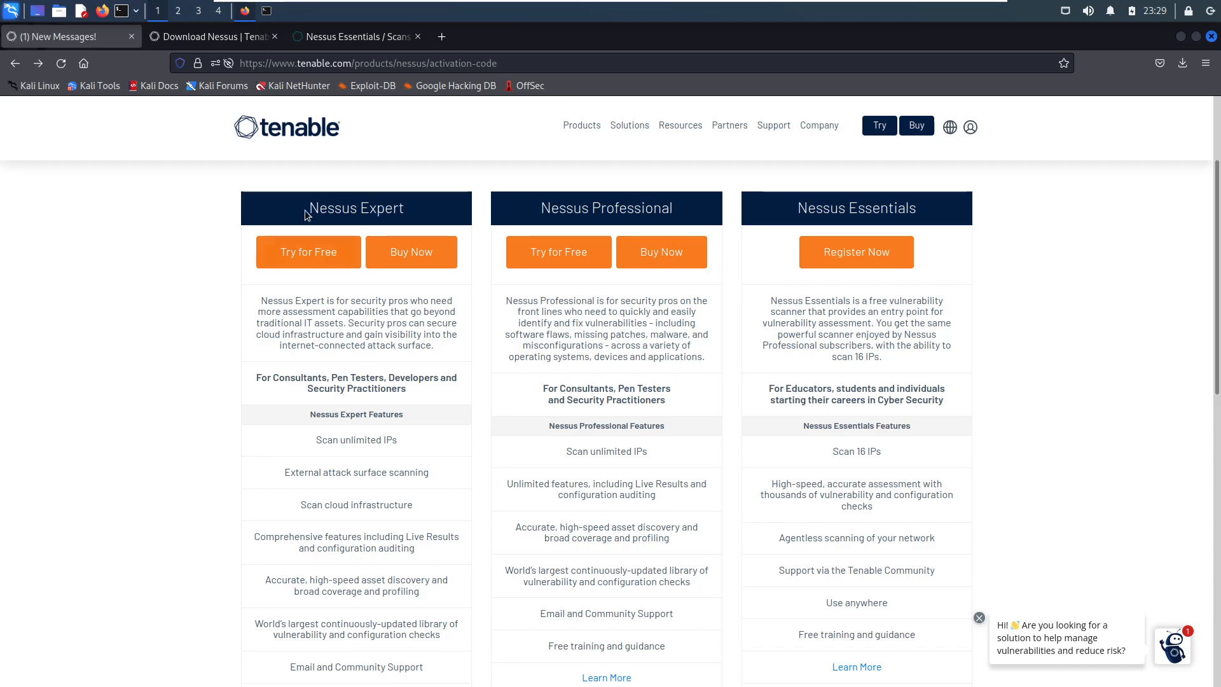
click(361, 39)
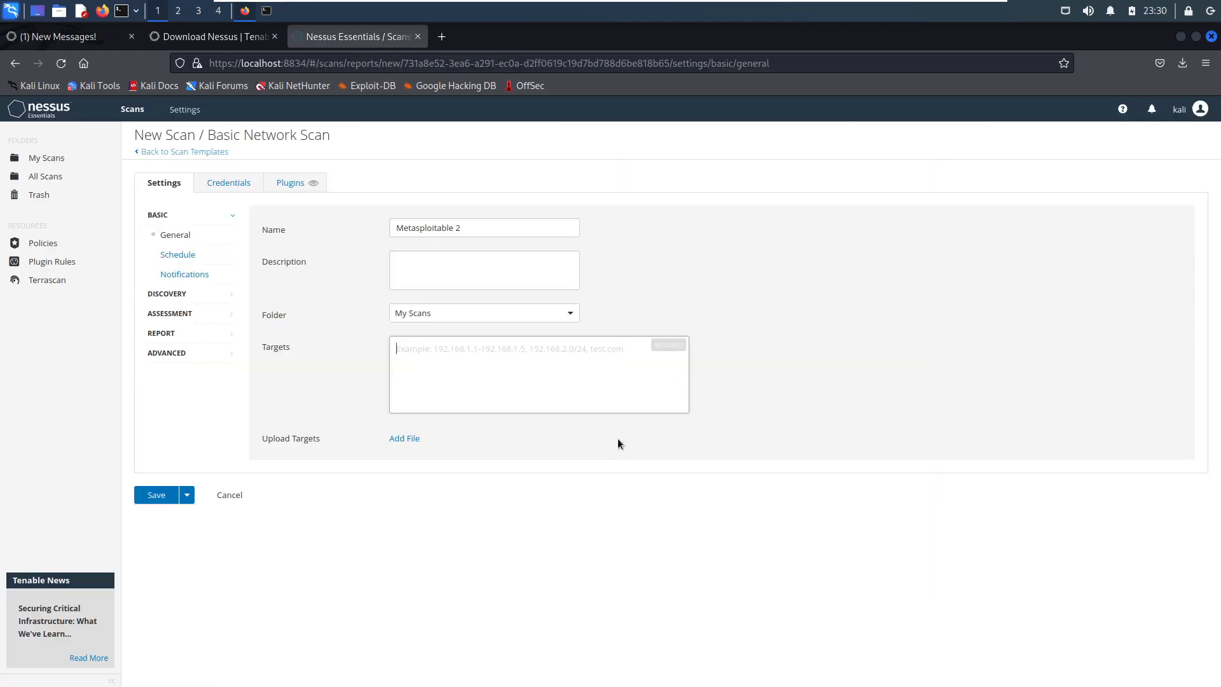
- Close the messages page and set the Metasploitable 2 scan's target to 192.168.31.129
click(132, 36)
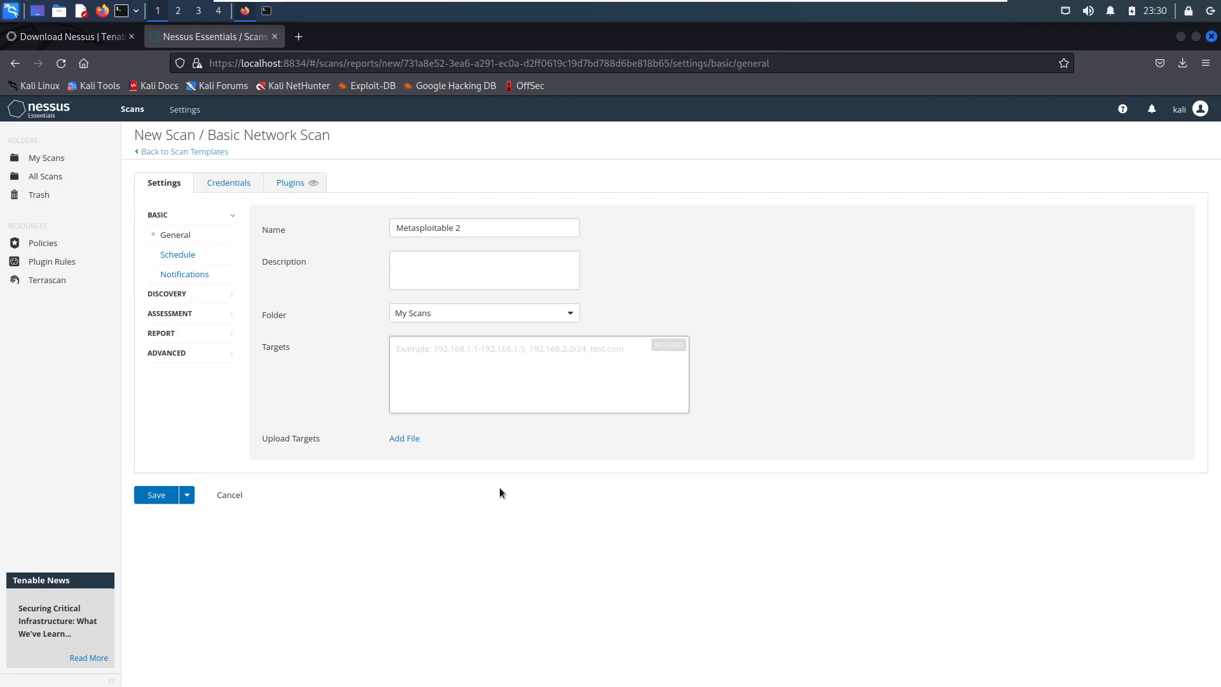
right_click(441, 364)
click(484, 442)
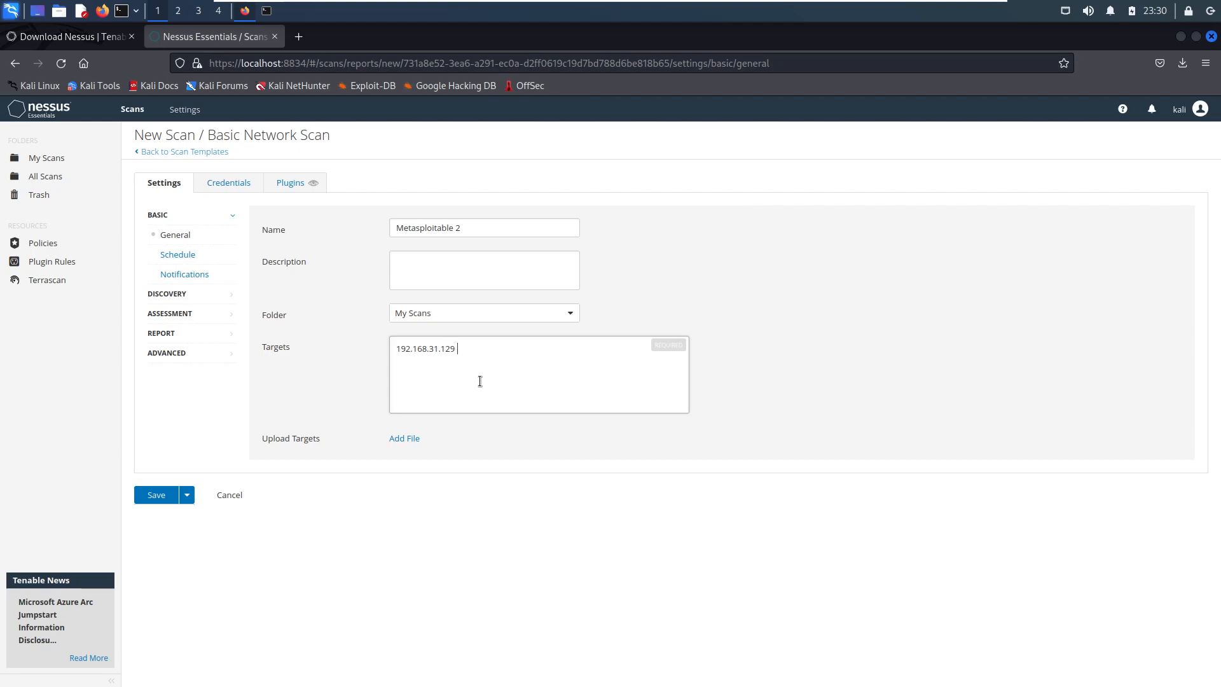
key(BackSpace)
text(/24)
key(BackSpace)
key(BackSpace)
key(BackSpace)
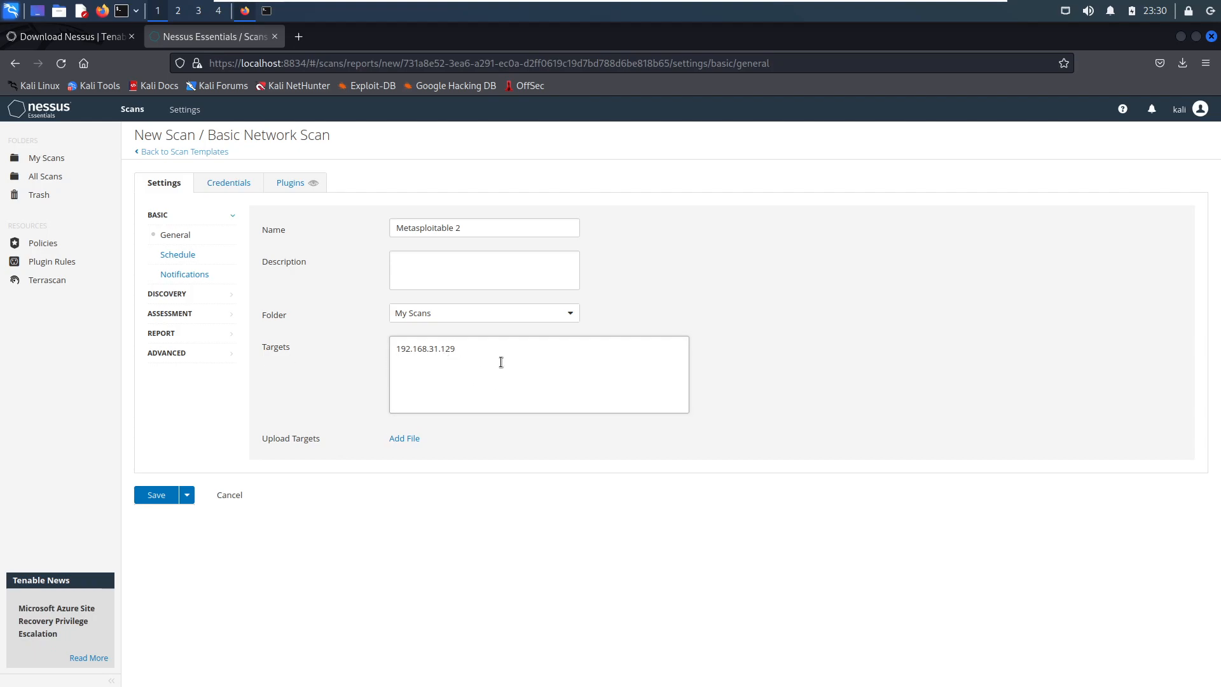
- Review the scan's available credential types, plugin families and e-mail notification settings
click(229, 185)
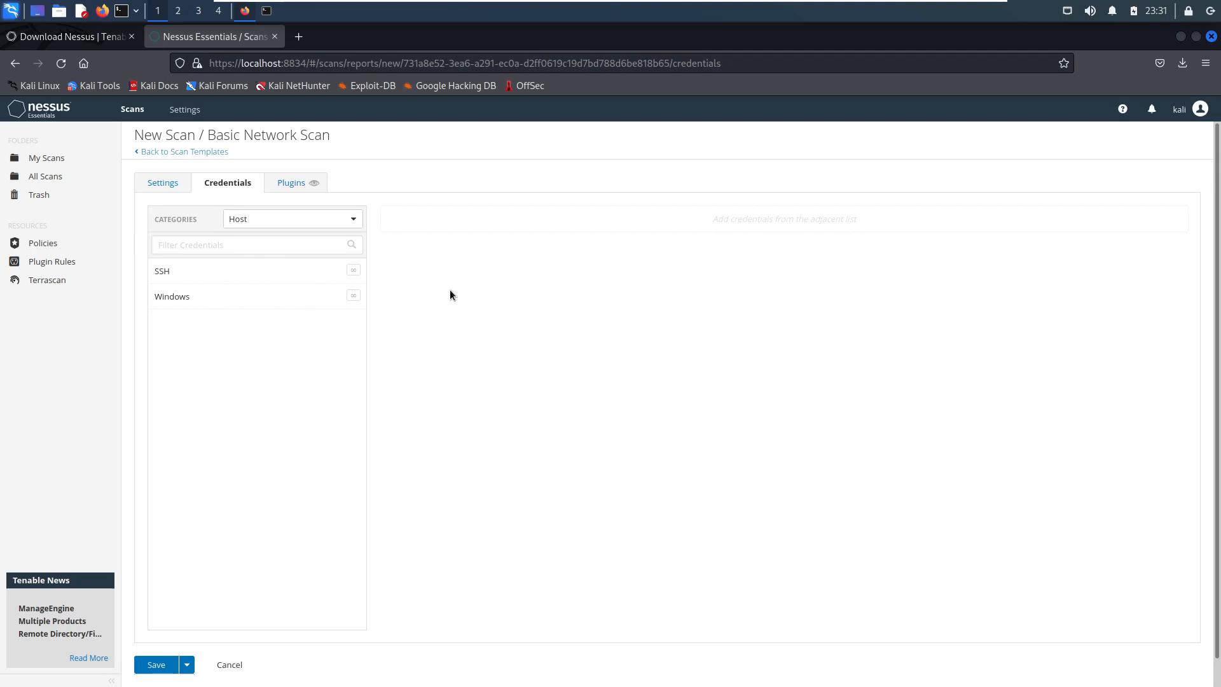
click(291, 185)
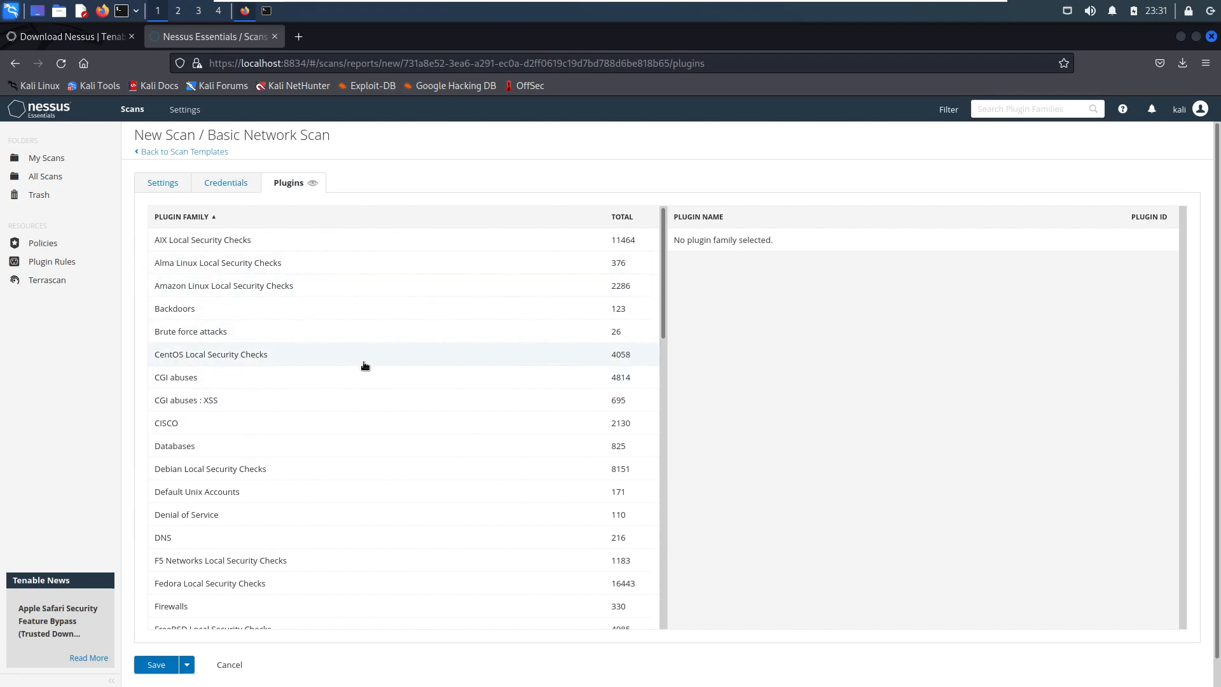
scroll(364, 366, down, 7)
scroll(363, 360, up, 7)
click(163, 183)
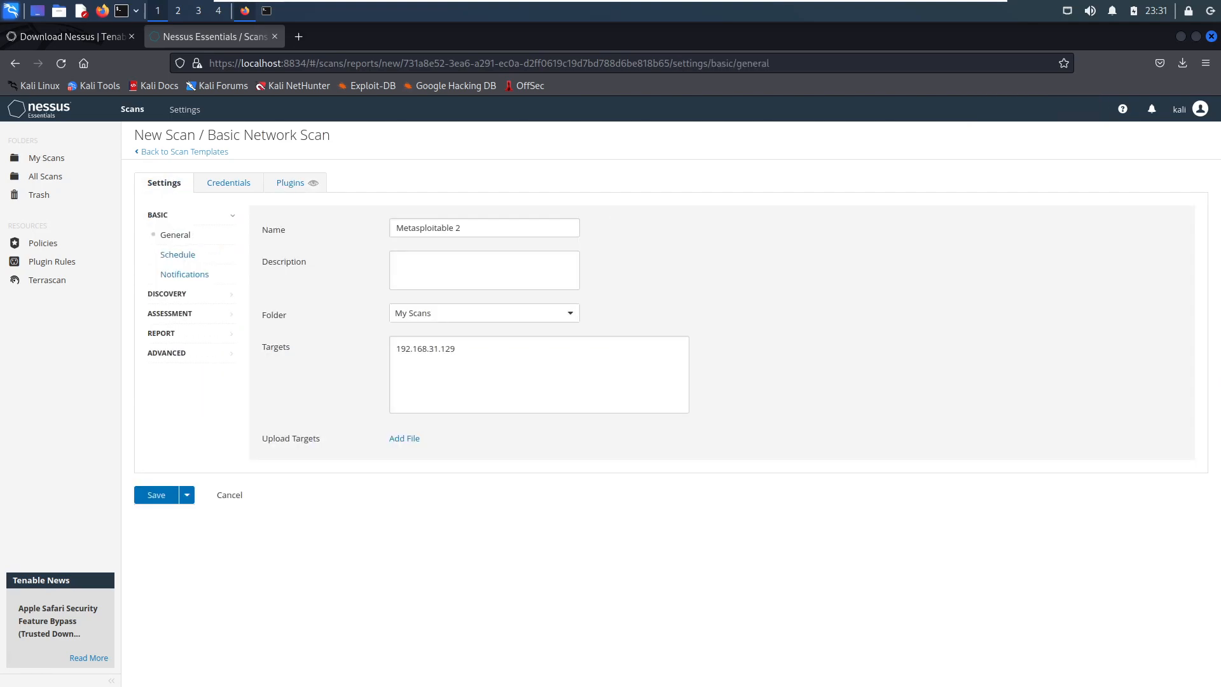
click(186, 276)
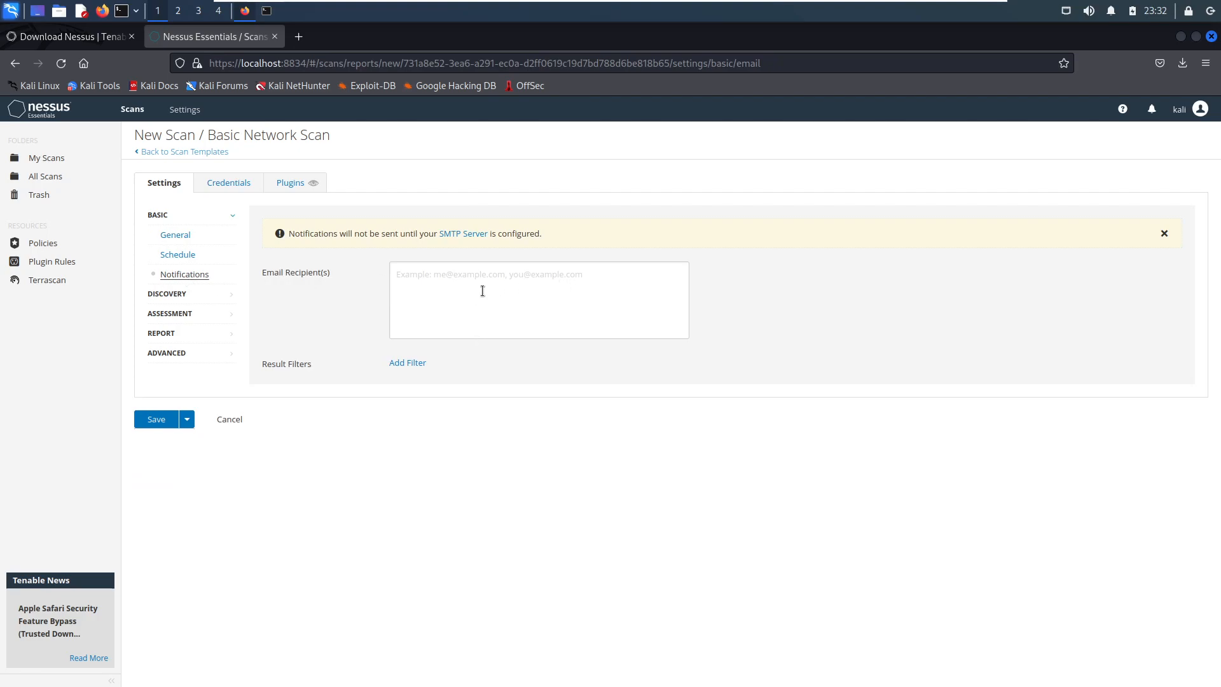
- Set the scan's discovery type to Port scan (all ports)
click(180, 301)
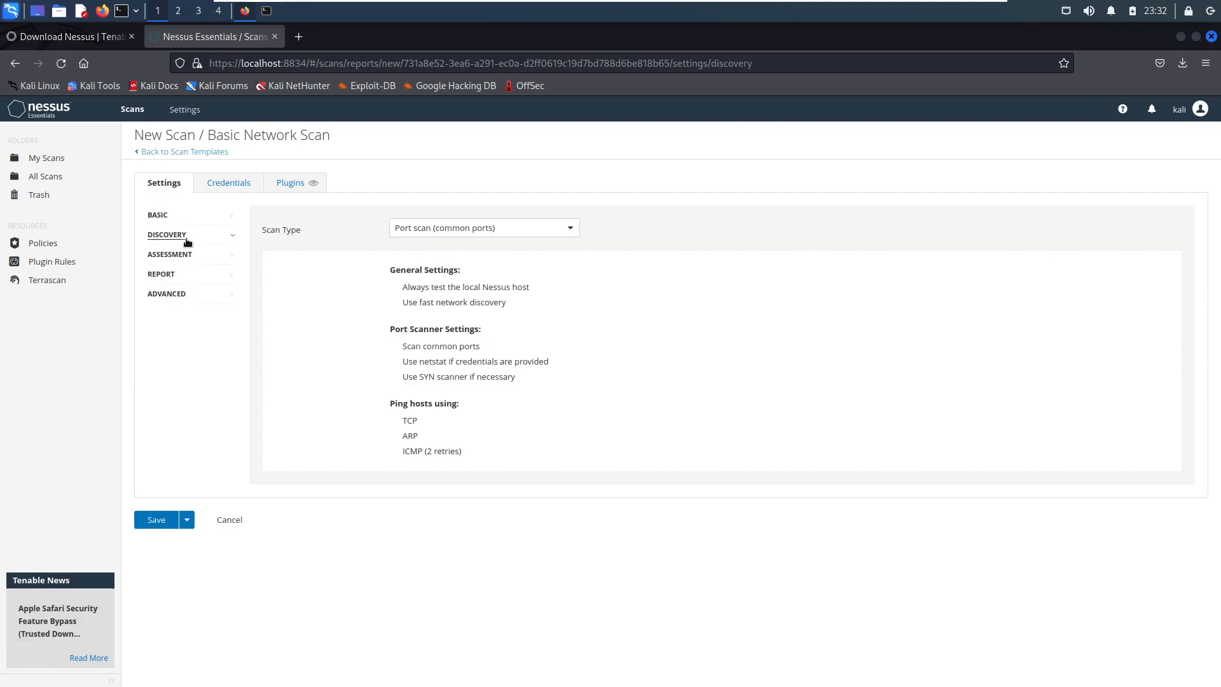
click(516, 230)
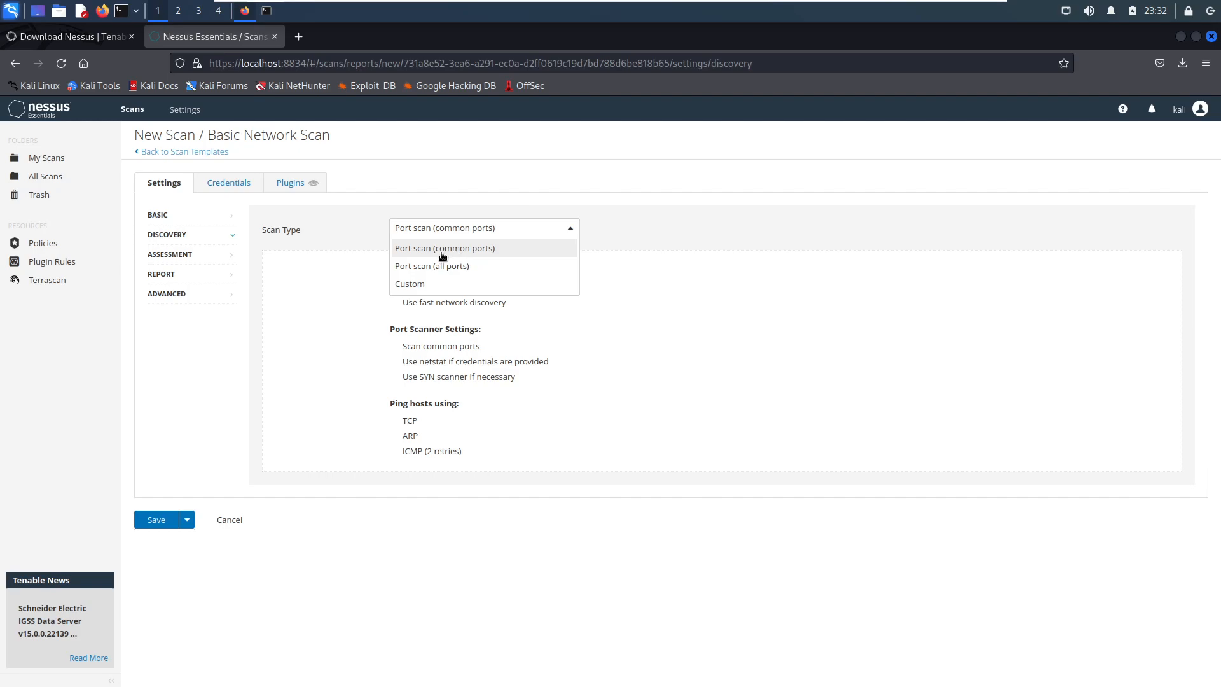
click(365, 364)
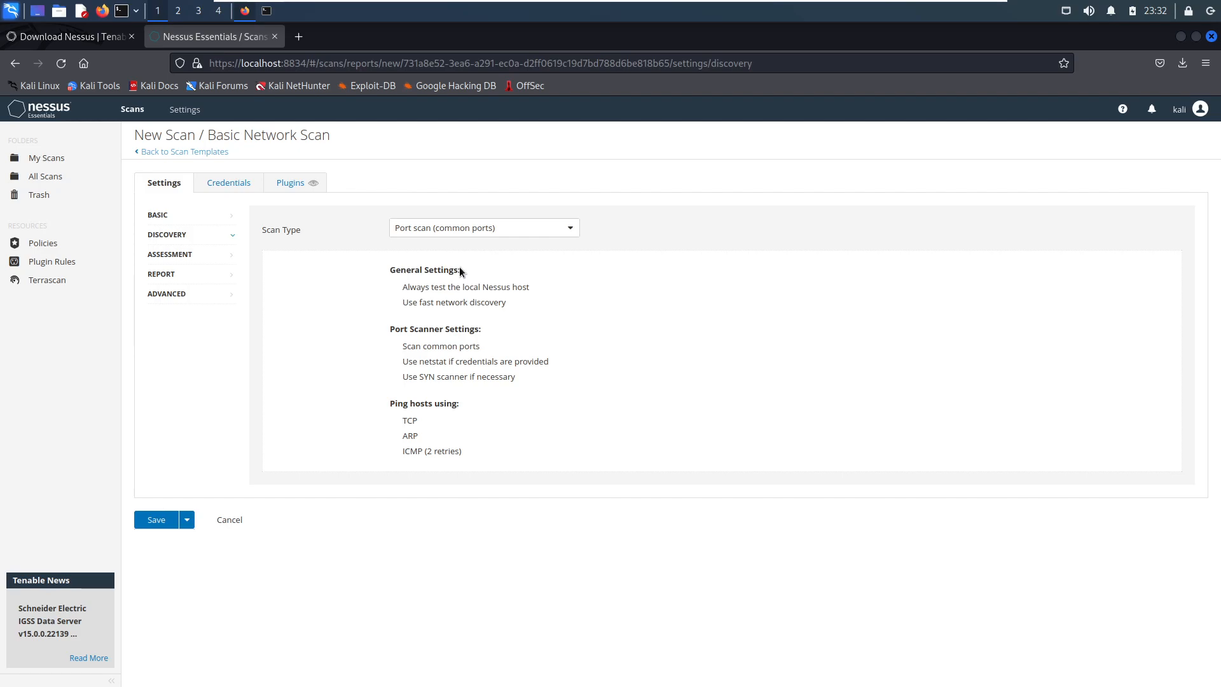
click(455, 231)
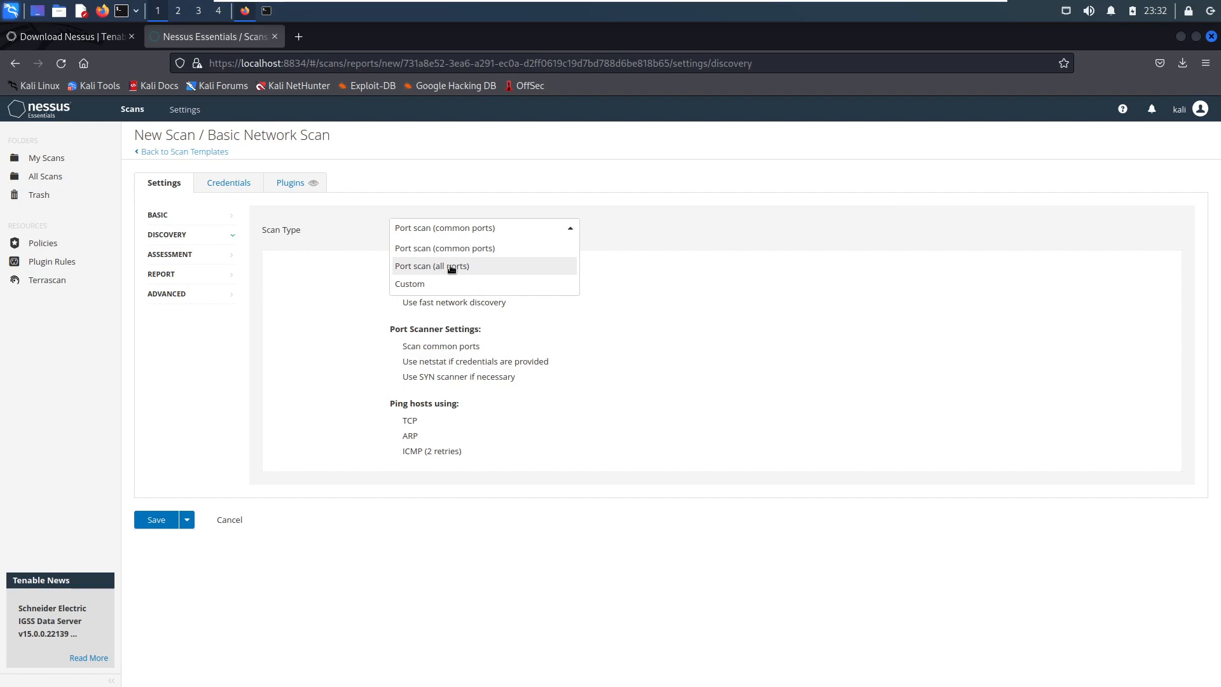
click(452, 267)
click(467, 228)
click(442, 248)
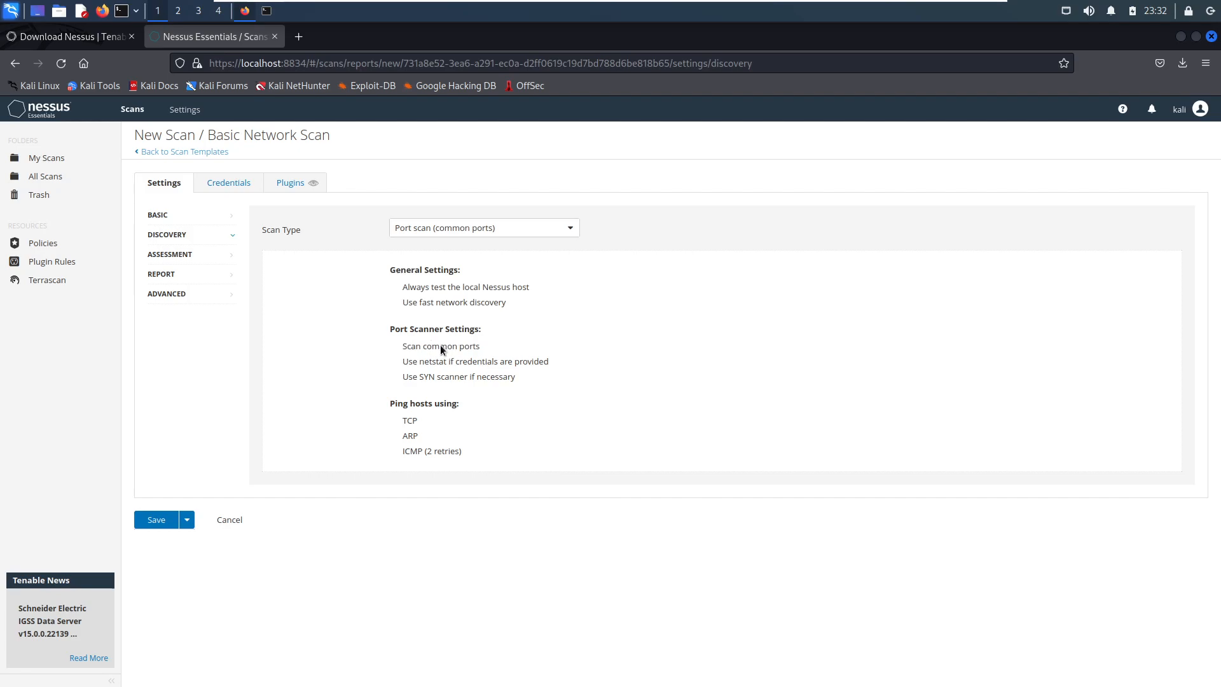
click(446, 232)
click(437, 265)
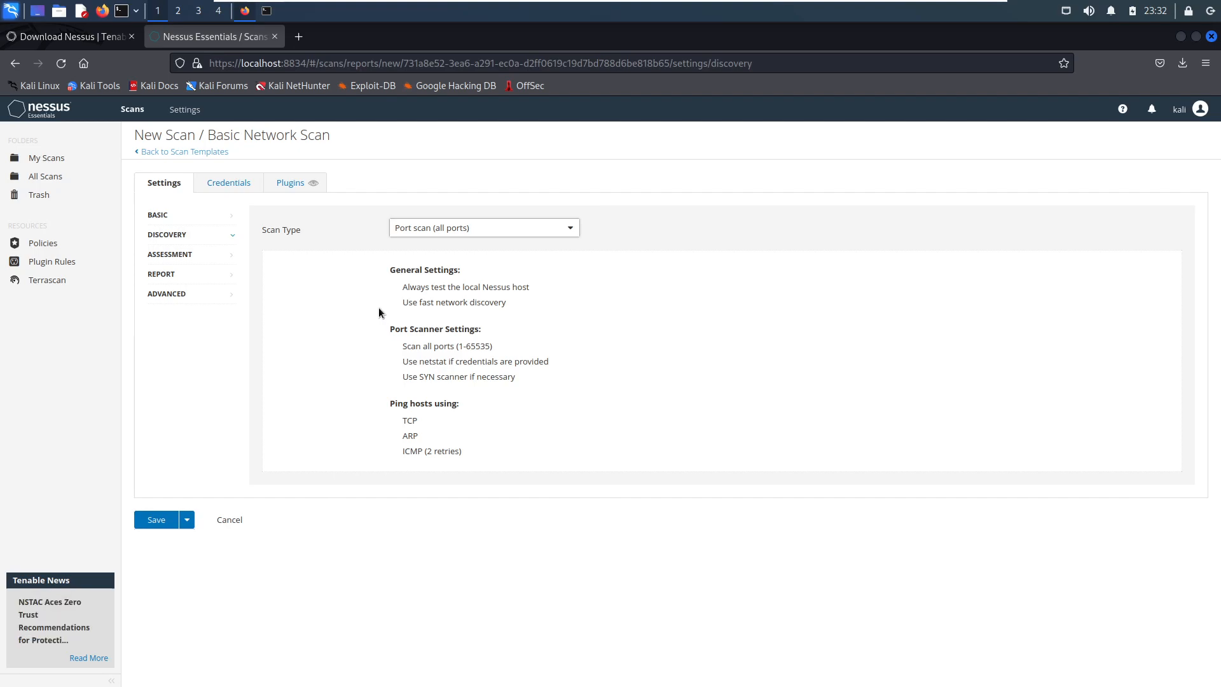
- Review the scan's assessment, report and advanced settings, including the available assessment and advanced scan types
click(173, 256)
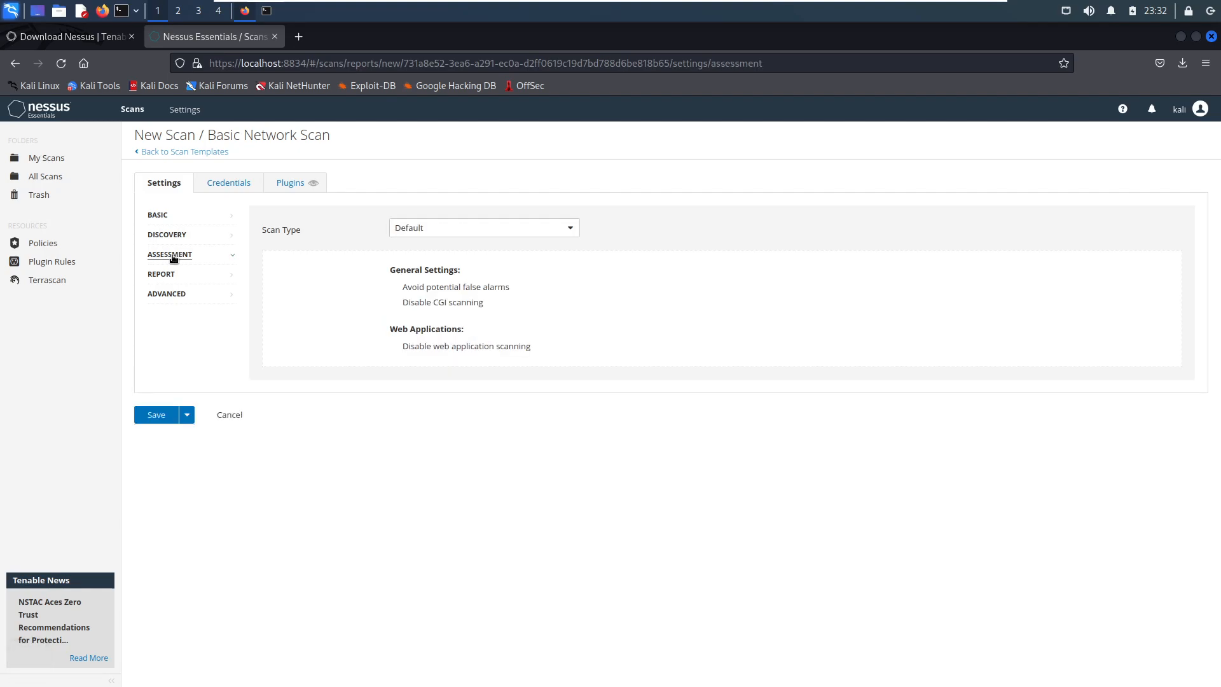
click(526, 226)
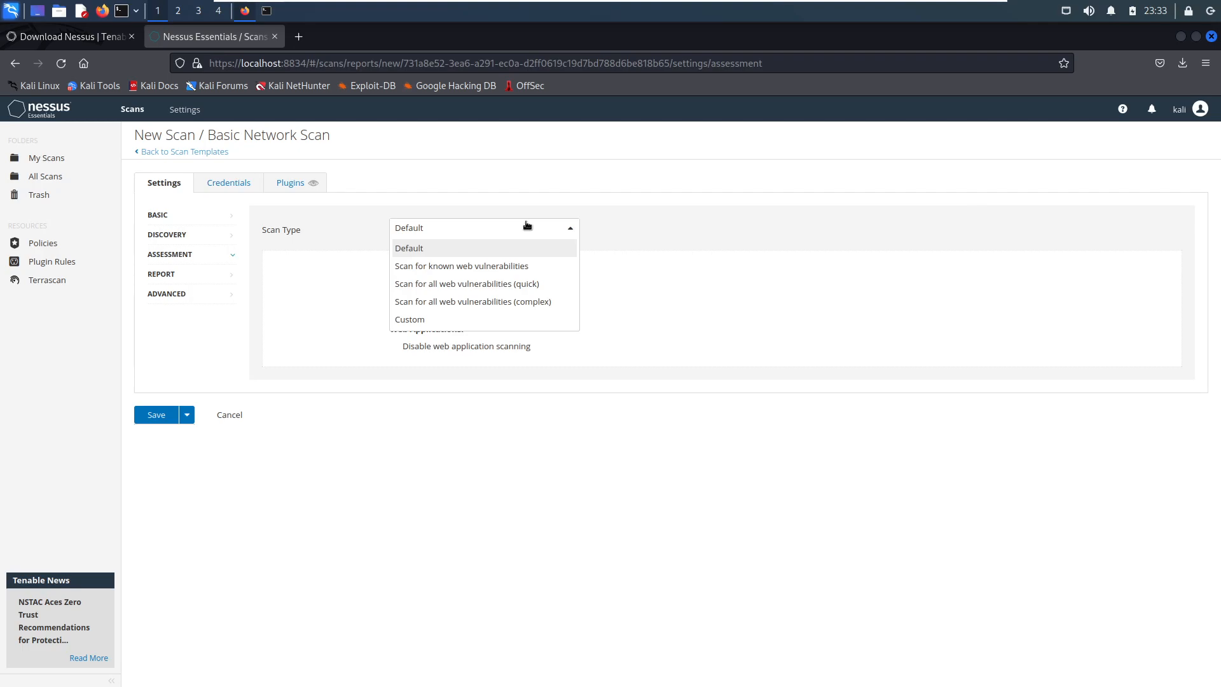
click(335, 361)
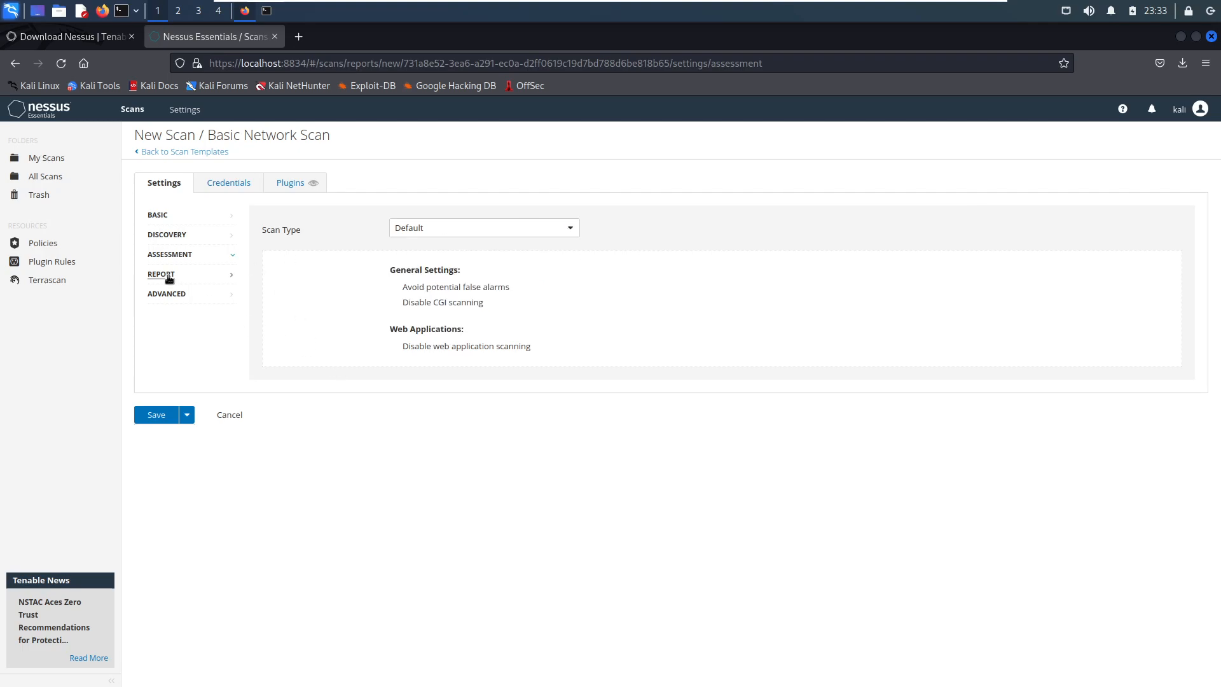
click(168, 277)
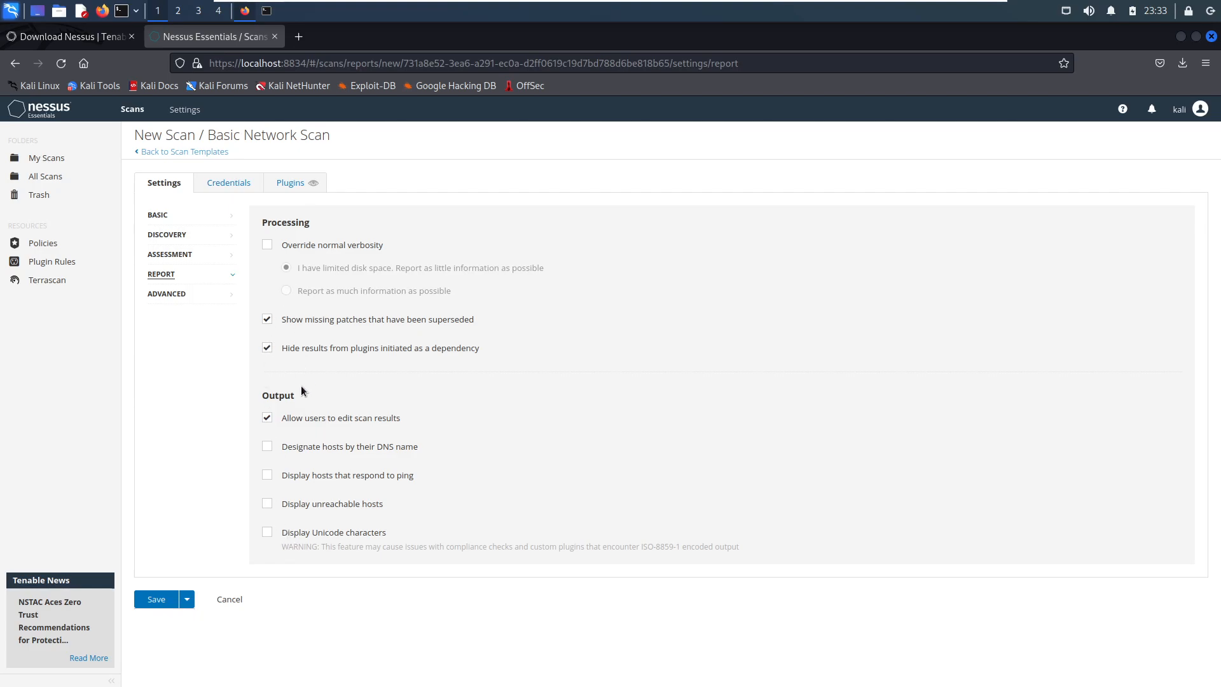
click(171, 294)
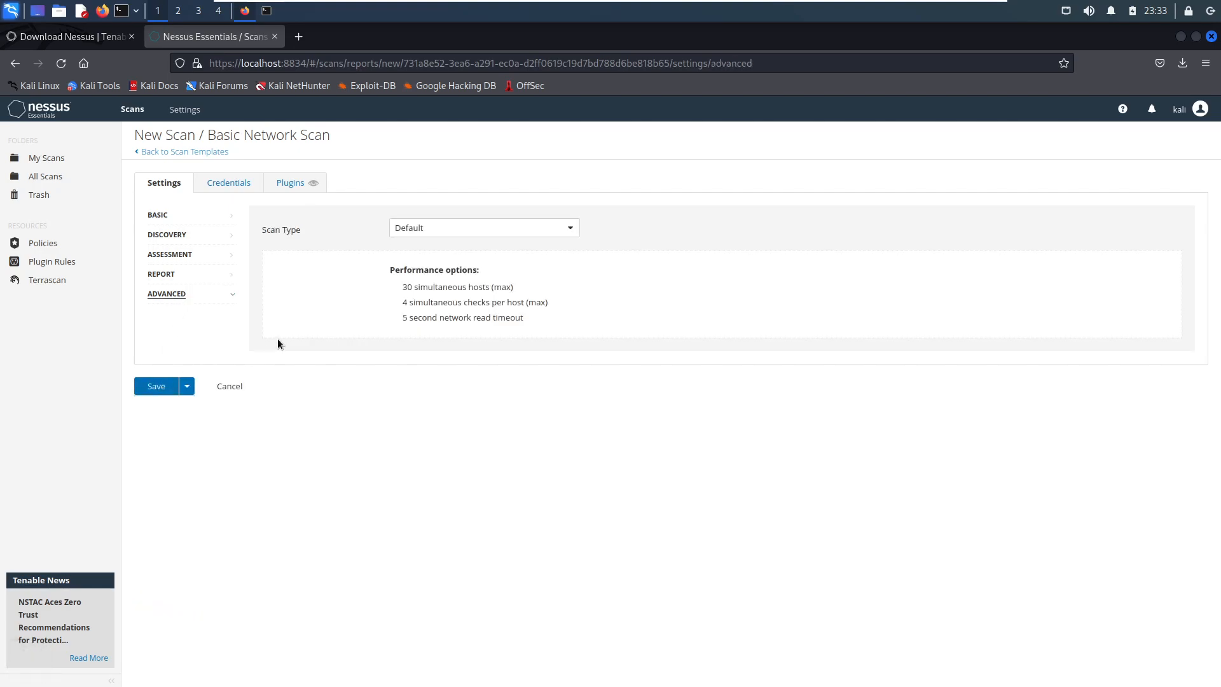
click(465, 233)
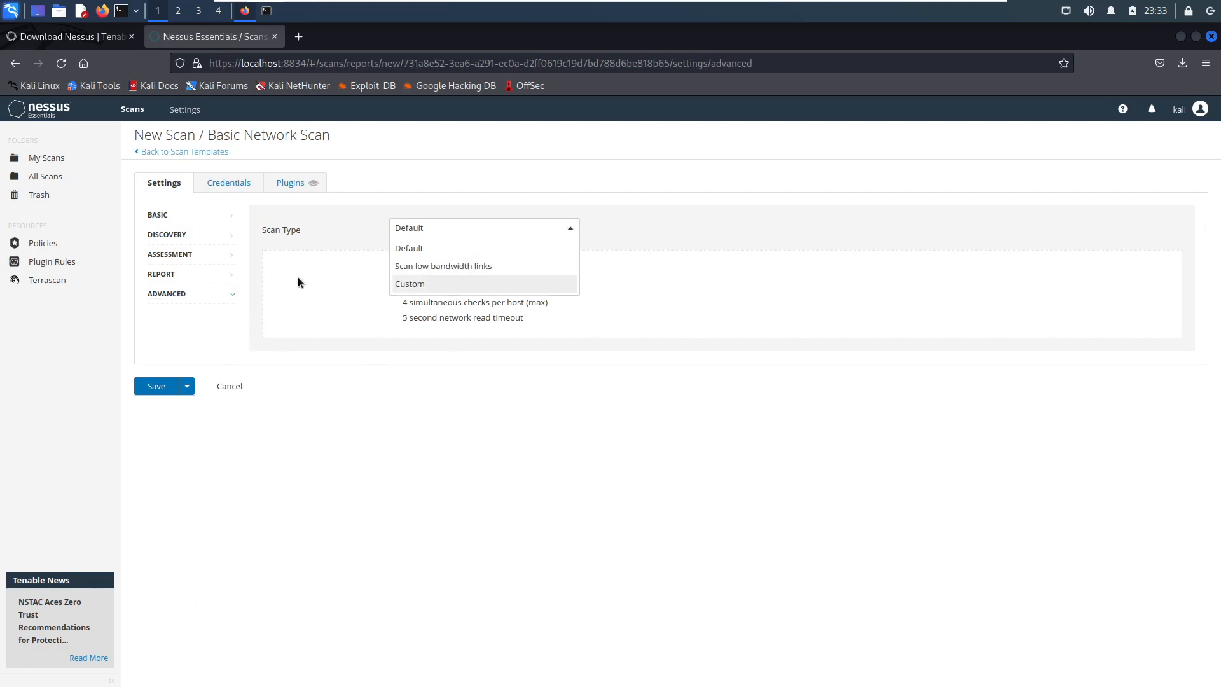
click(328, 317)
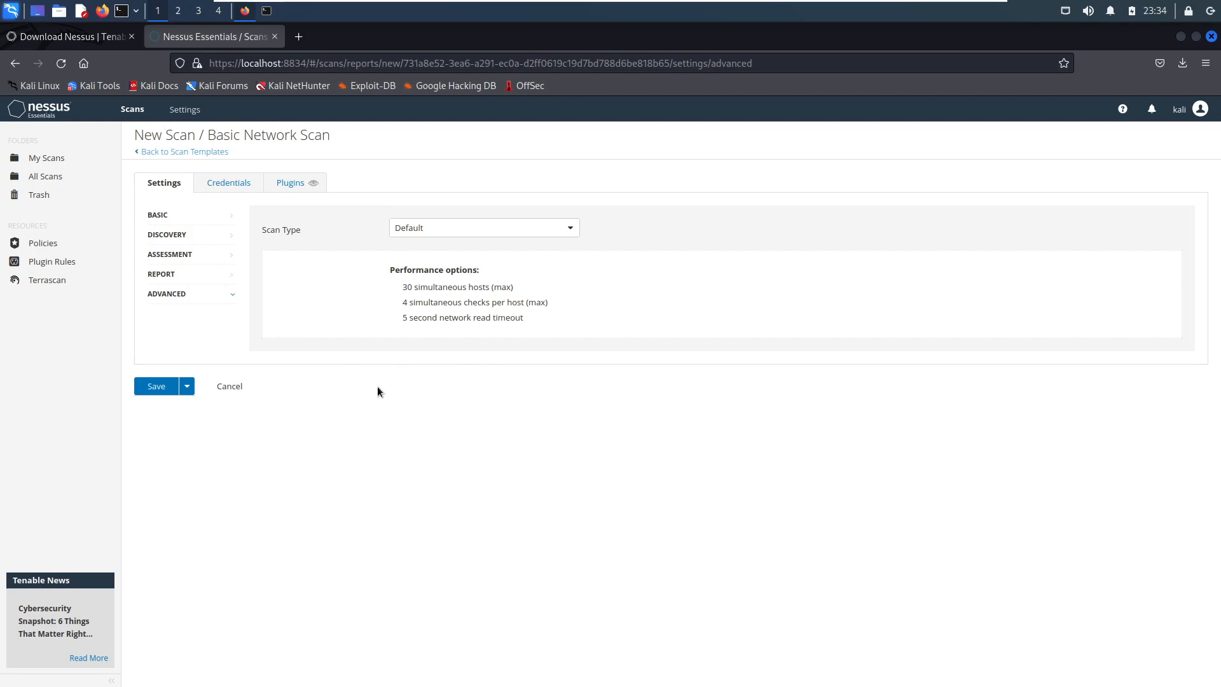
- Save the Metasploitable 2 scan and launch it
click(157, 387)
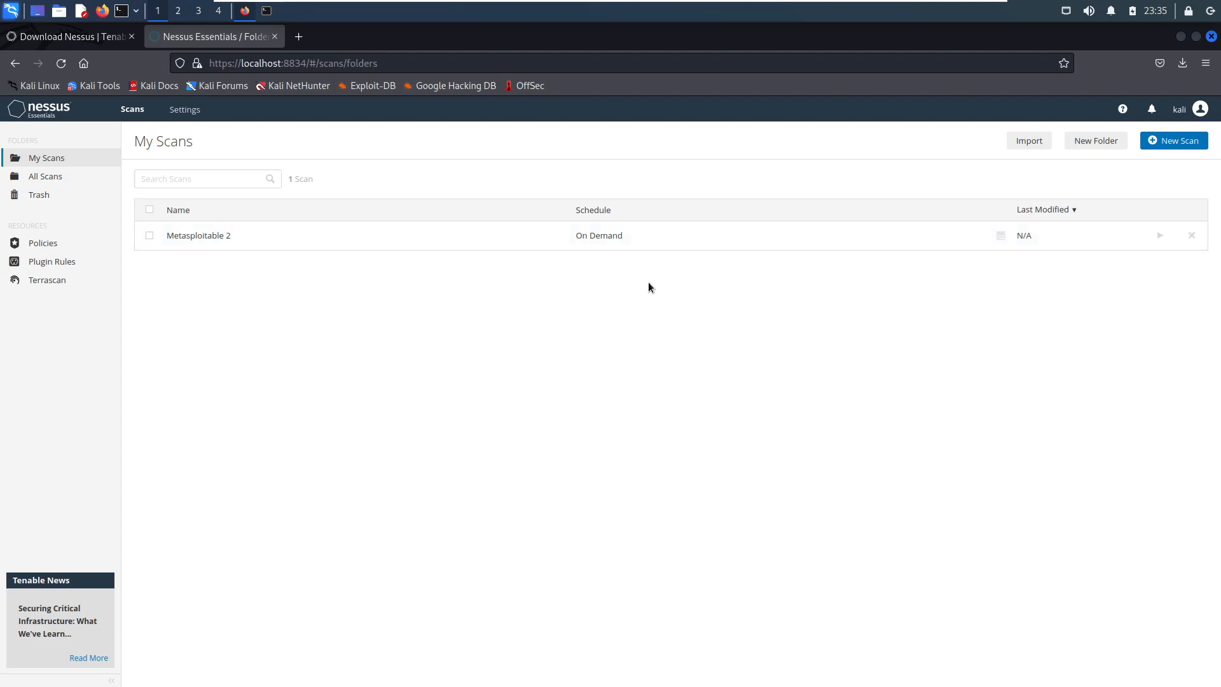
click(1161, 237)
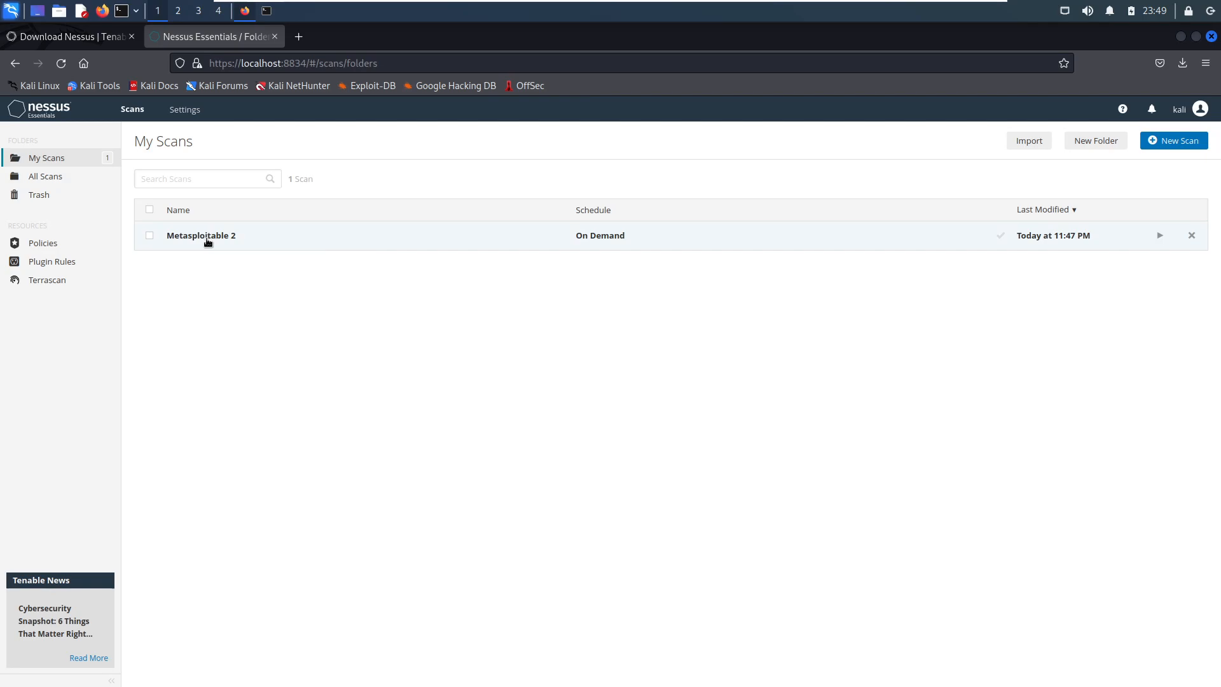
- Open the Metasploitable 2 scan results and examine the host's vulnerability breakdown by severity
click(208, 240)
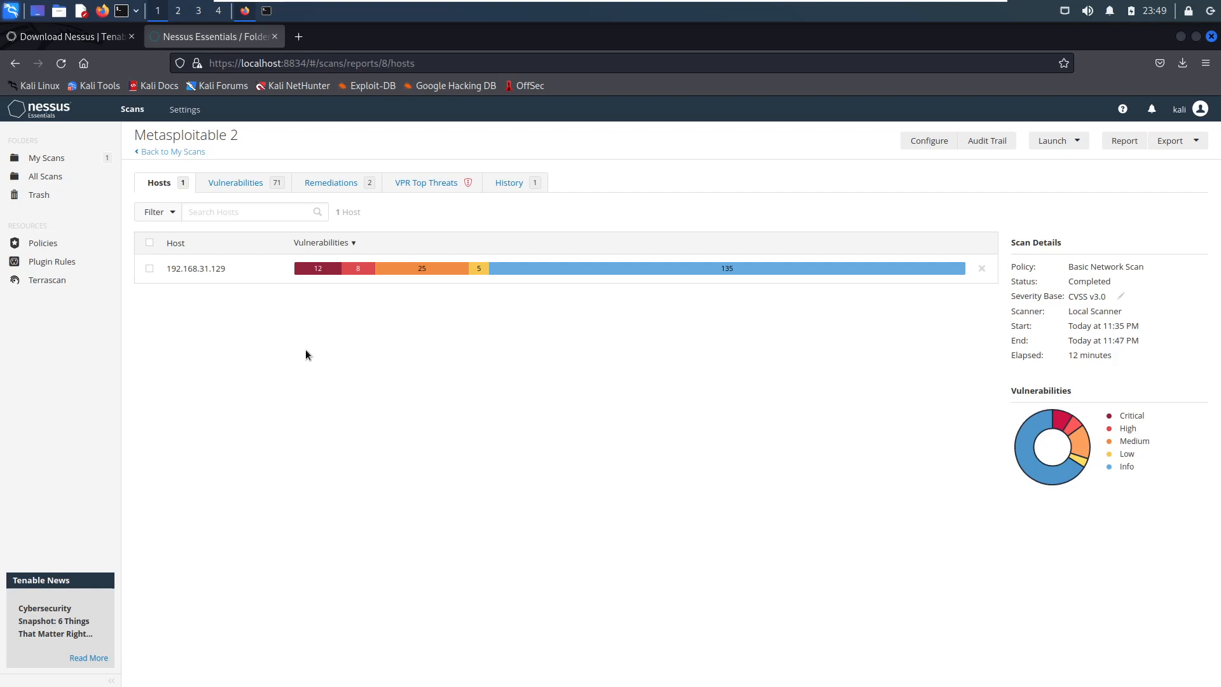
mouse_move(316, 272)
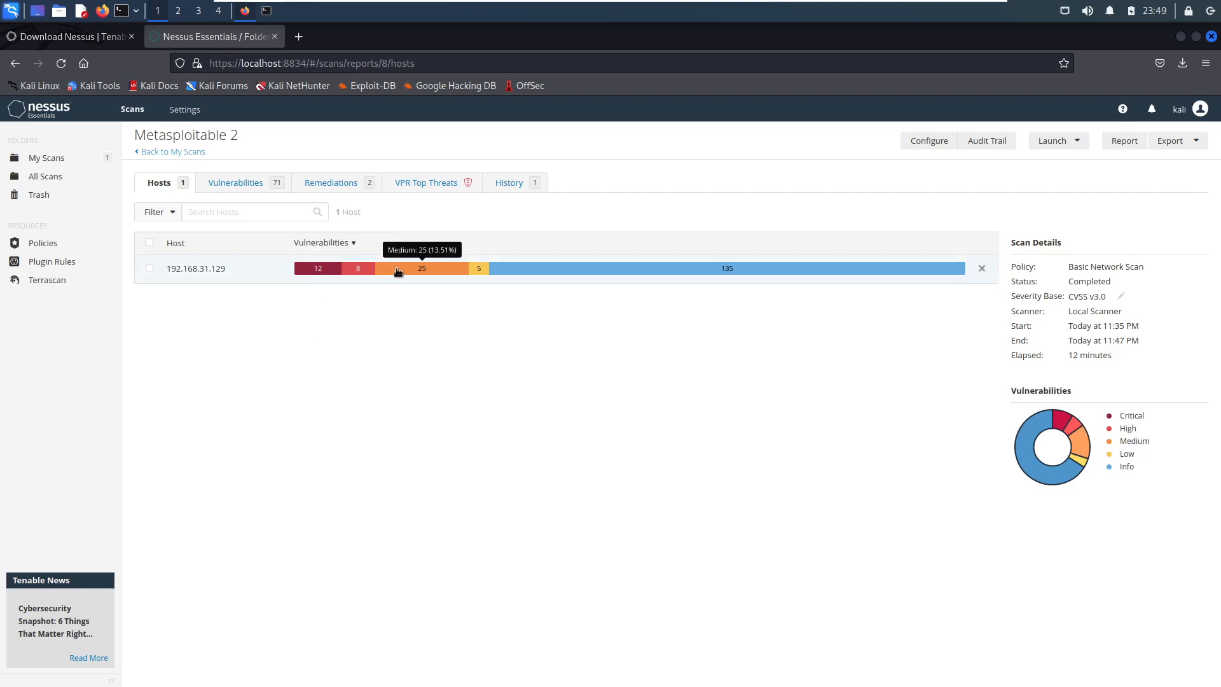
mouse_move(479, 272)
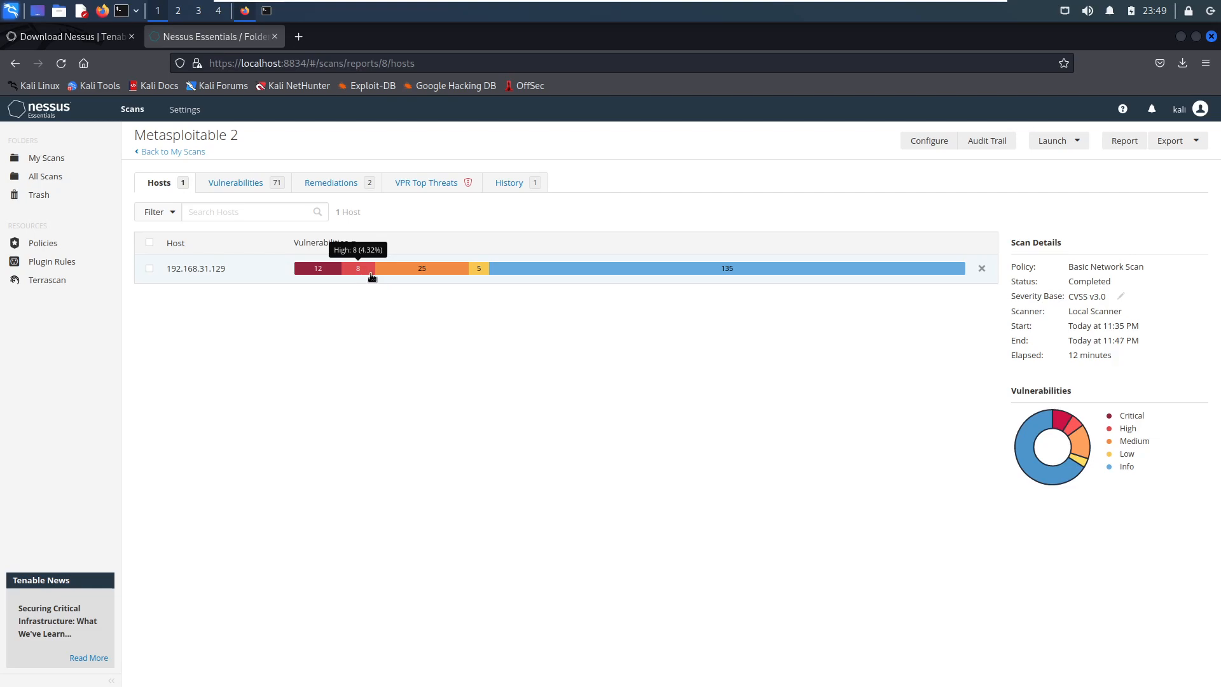
mouse_move(416, 275)
mouse_move(757, 275)
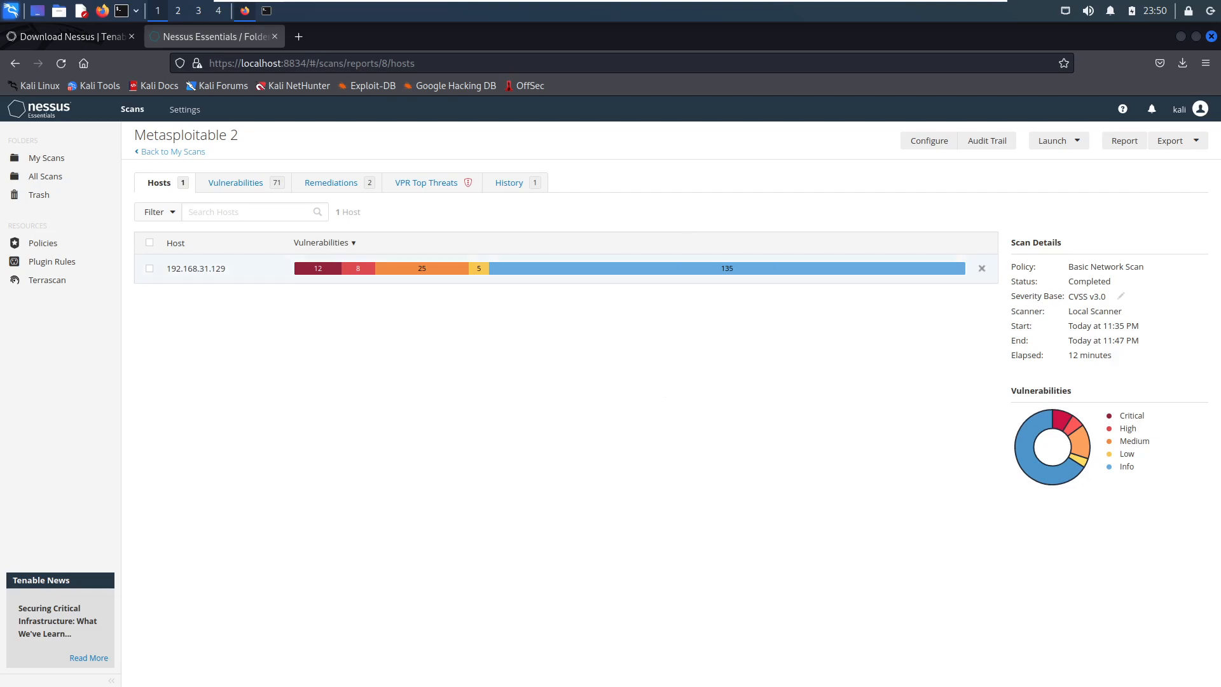
mouse_move(711, 272)
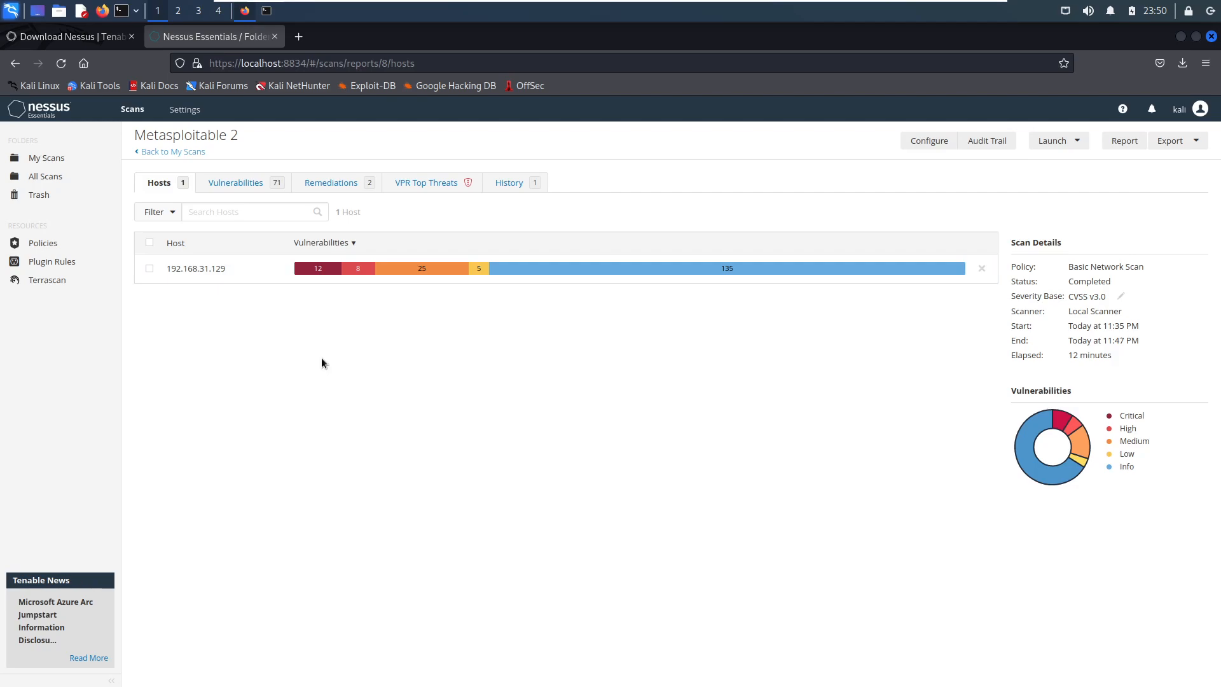
- Browse the list of vulnerabilities found by the Metasploitable 2 scan
click(236, 184)
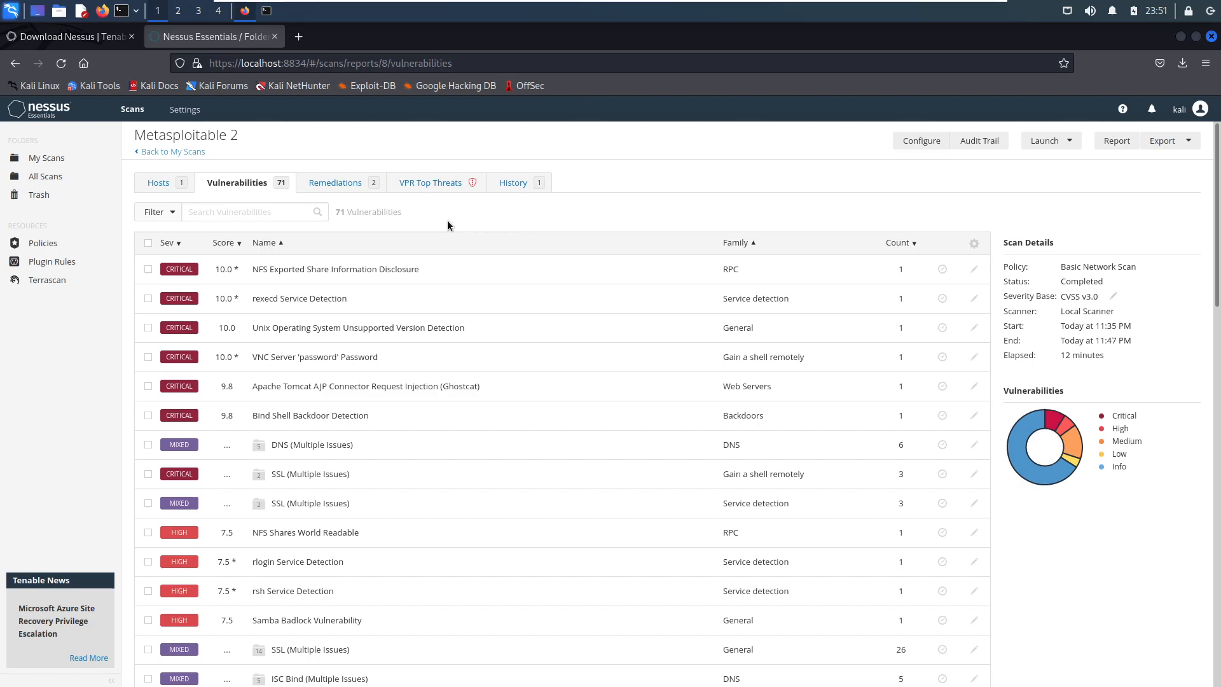
scroll(407, 401, down, 10)
scroll(408, 400, down, 5)
scroll(402, 350, up, 15)
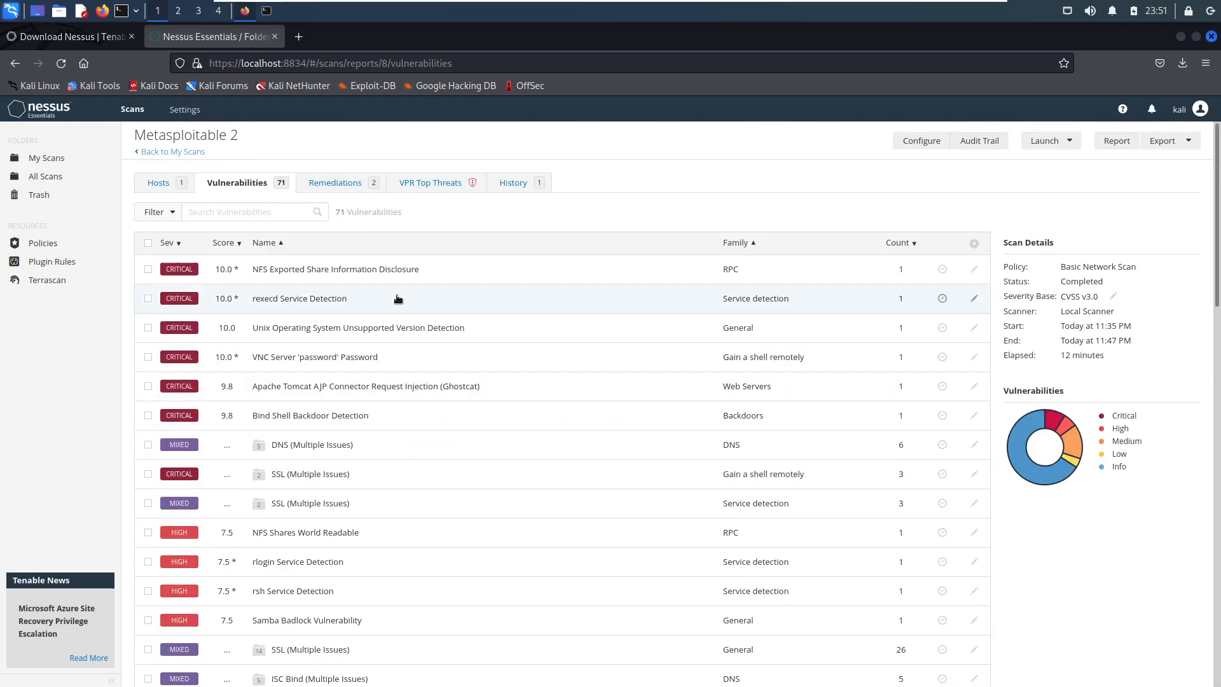